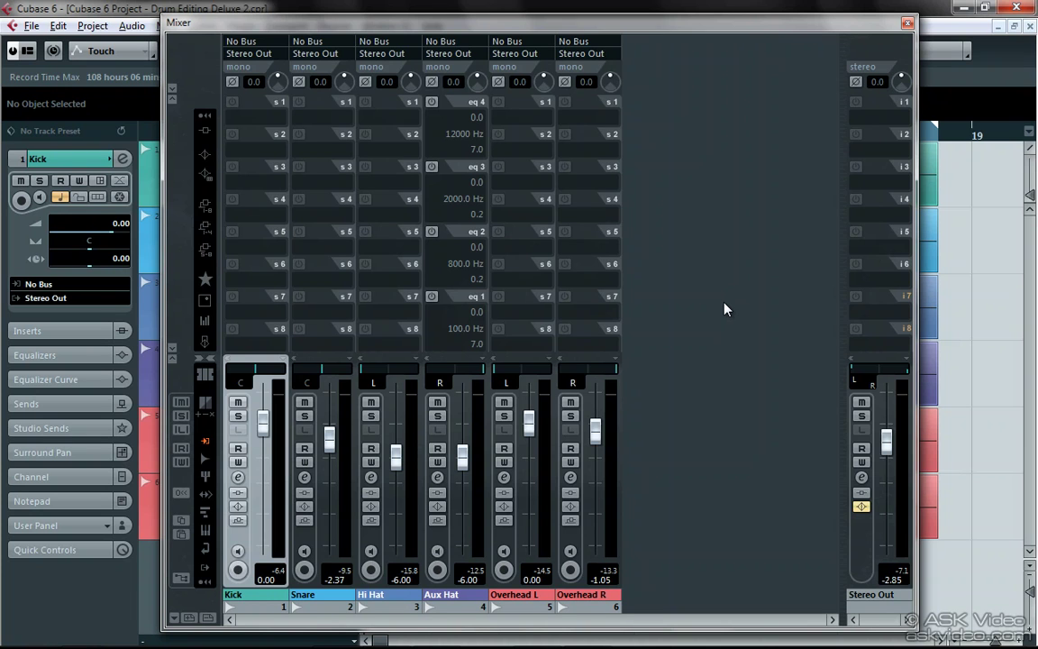
- Start playback of the drum project with the Mixer showing the six drum channels
{"action": "key", "text": "space"}
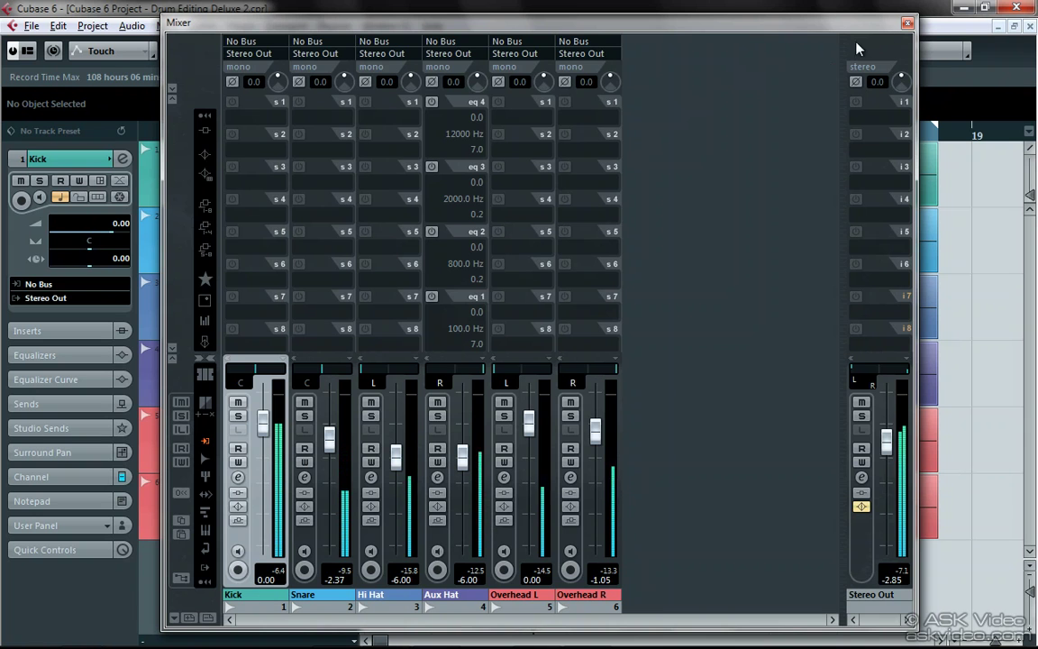
- Close the Mixer and move all six drum tracks, Kick to Overhead R, into a new Folder track
{"action": "left_click", "coordinate": [907, 24]}
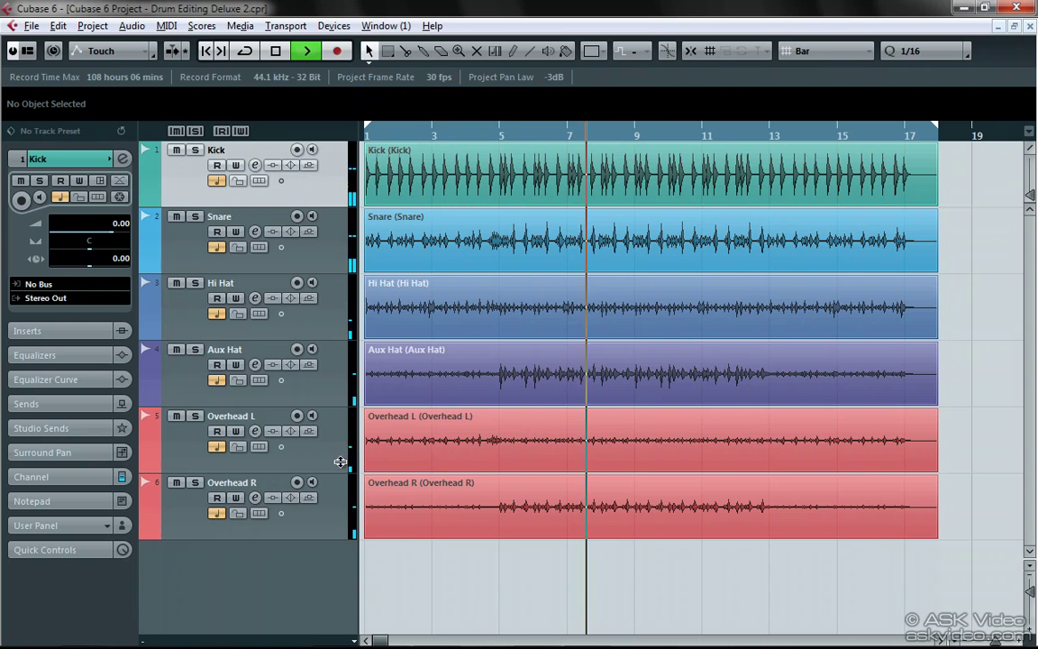
{"action": "left_click", "coordinate": [312, 532], "text": "shift"}
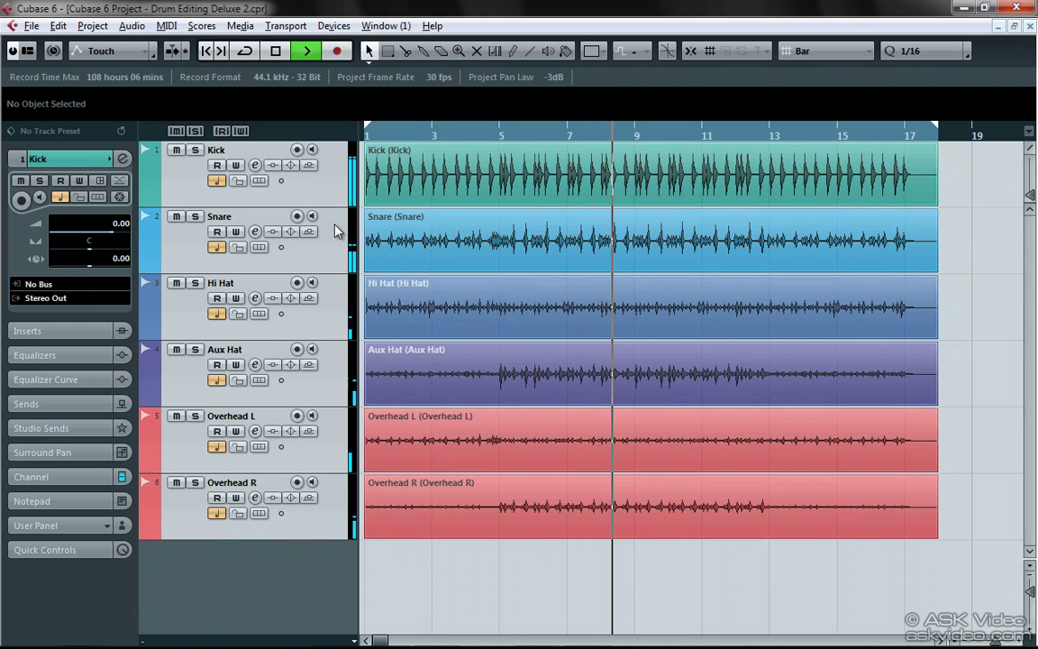
{"action": "right_click", "coordinate": [309, 194]}
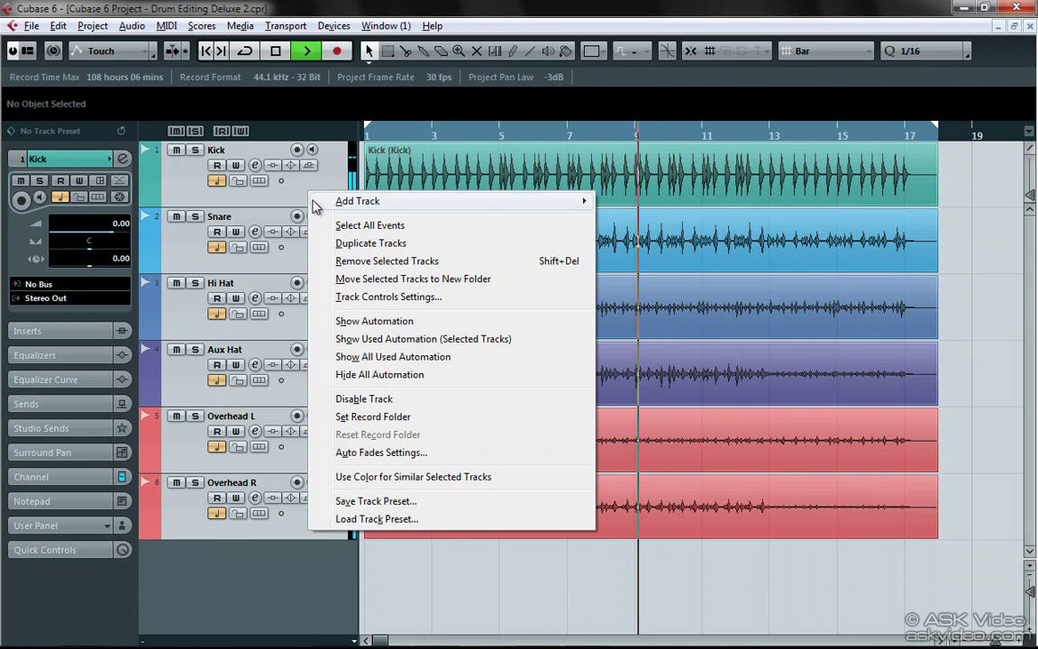
{"action": "left_click", "coordinate": [523, 281]}
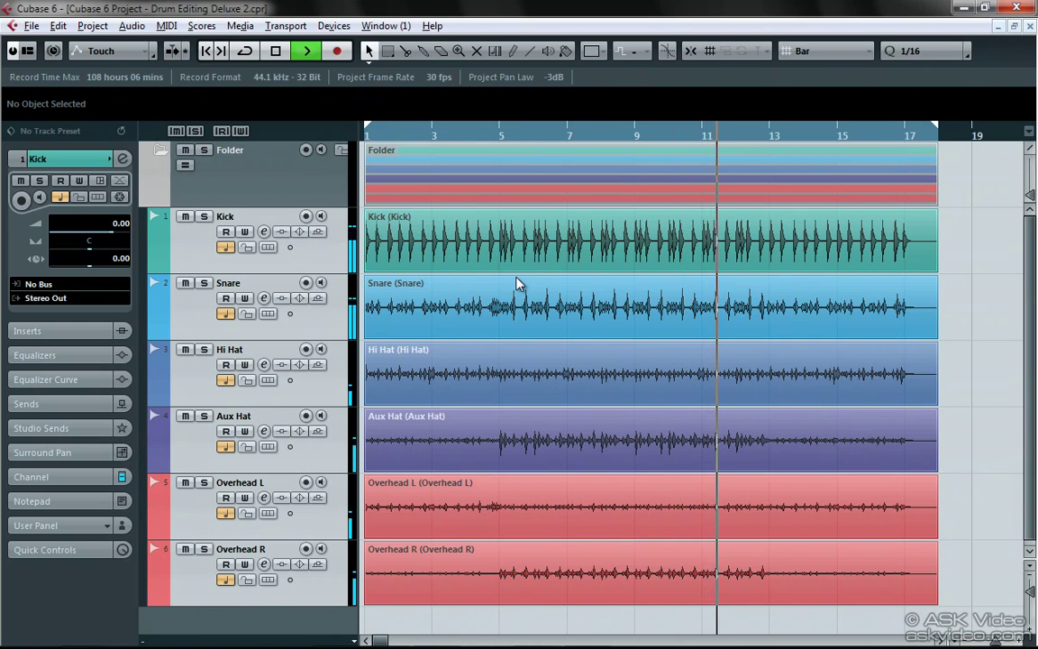
- Stop playback, returning to the start, and select the Kick track
{"action": "left_click", "coordinate": [435, 284]}
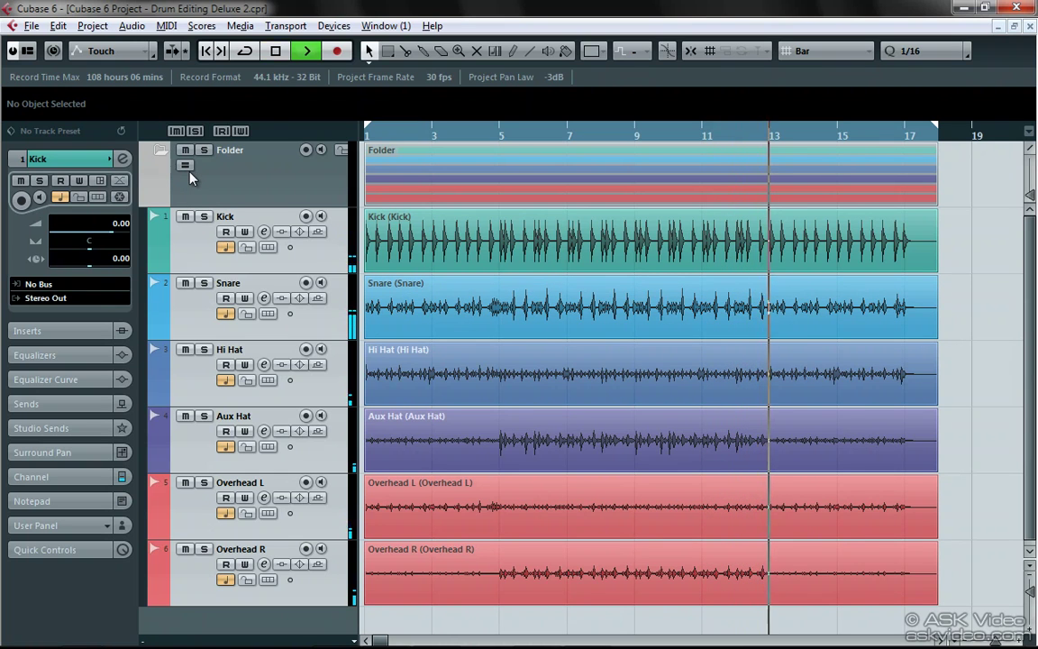
{"action": "key", "text": "space"}
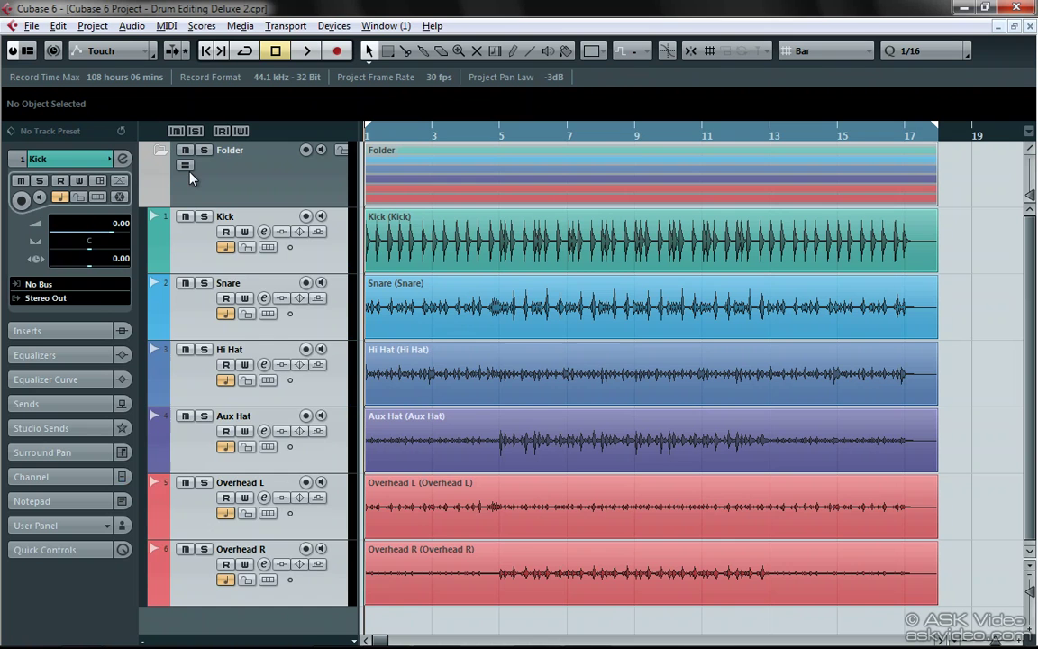
{"action": "left_click", "coordinate": [197, 243]}
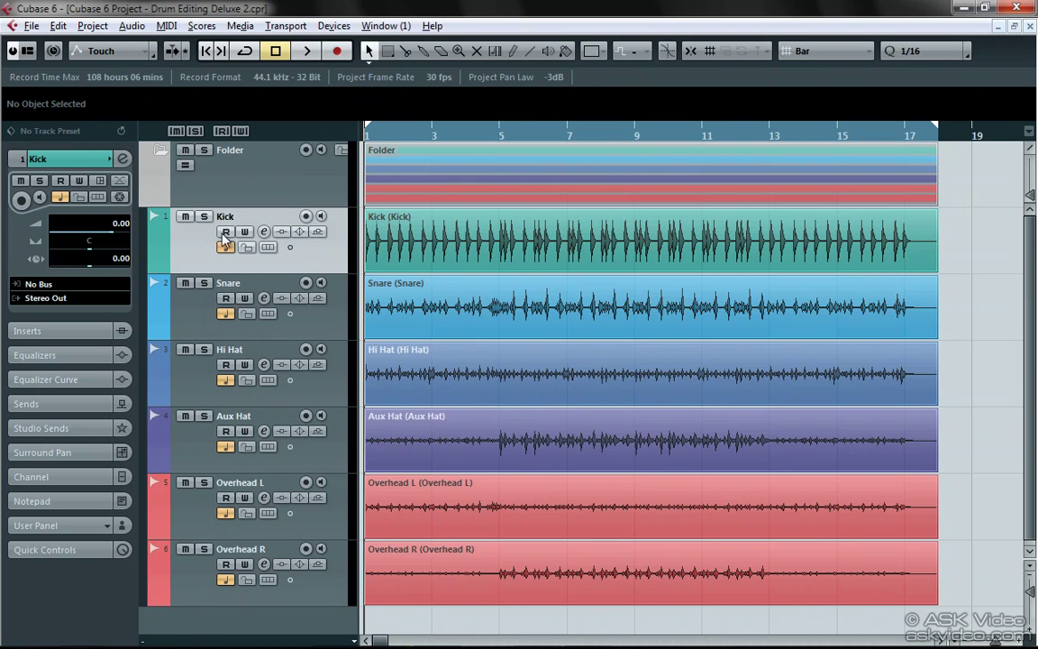
- Detect hitpoints on the Kick audio in the Sample Editor, raising the threshold, then close it
{"action": "double_click", "coordinate": [392, 228]}
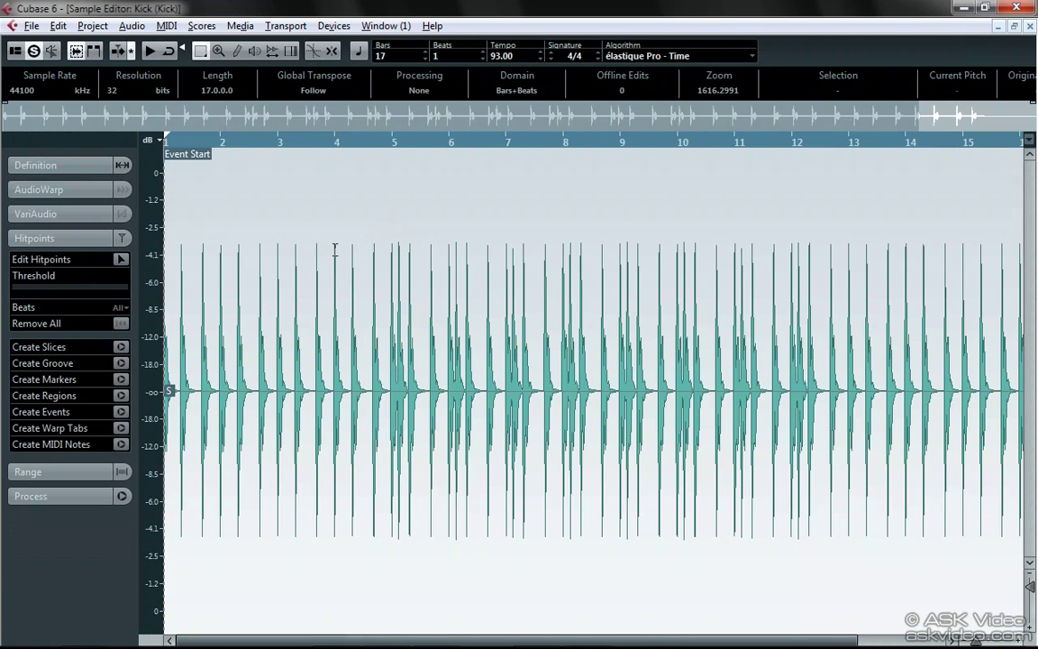
{"action": "left_click", "coordinate": [96, 240]}
{"action": "left_click", "coordinate": [96, 240]}
{"action": "left_click", "coordinate": [119, 260]}
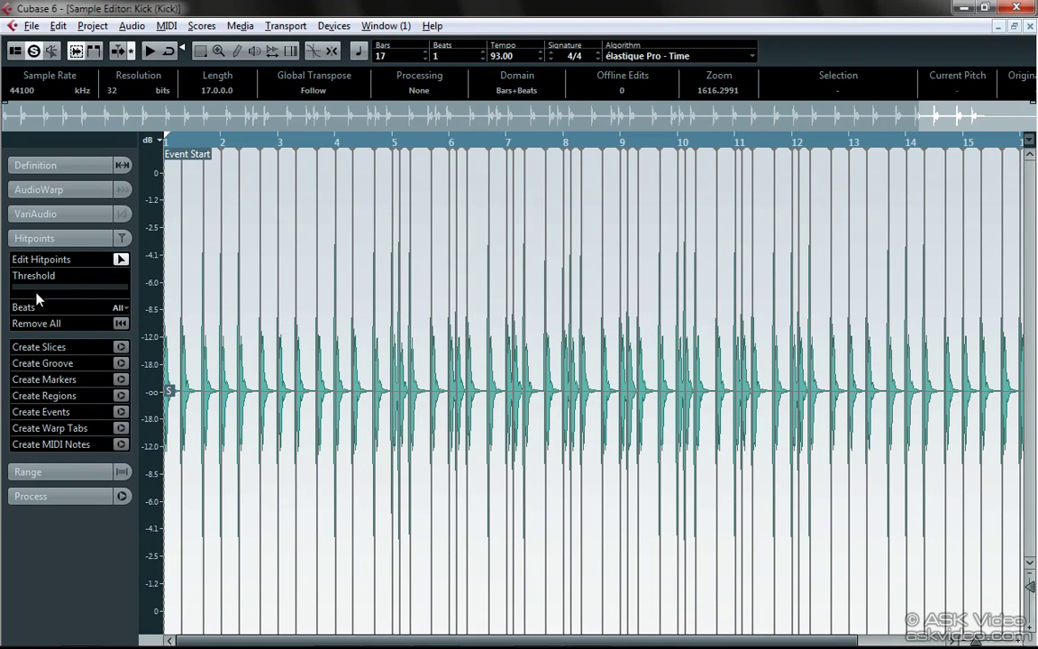
{"action": "left_click_drag", "start_coordinate": [24, 289], "coordinate": [52, 294]}
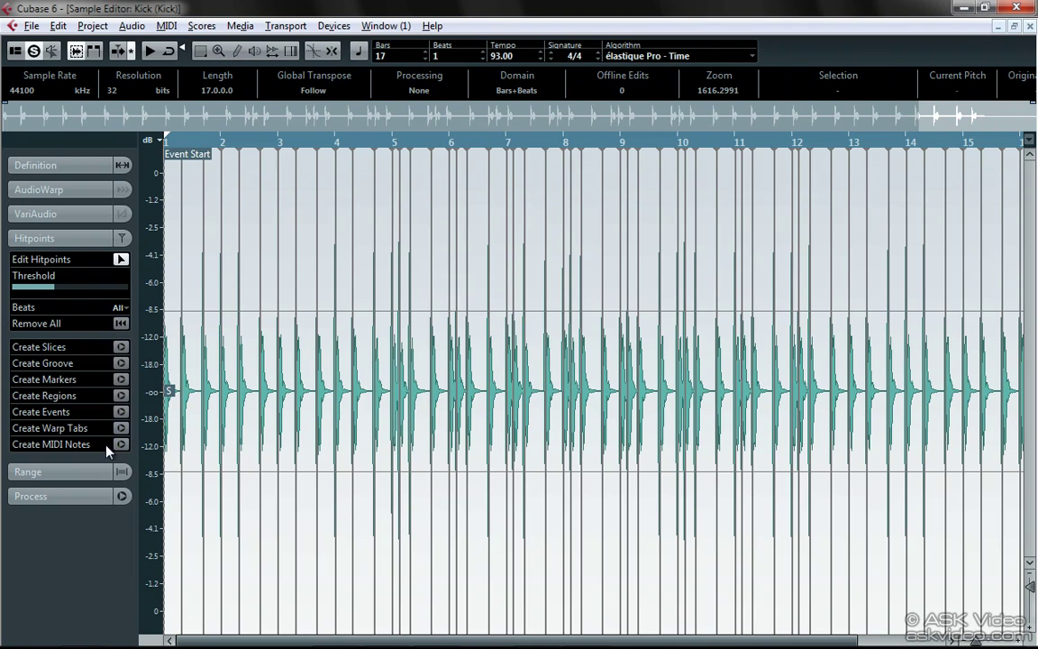
{"action": "left_click", "coordinate": [1030, 26]}
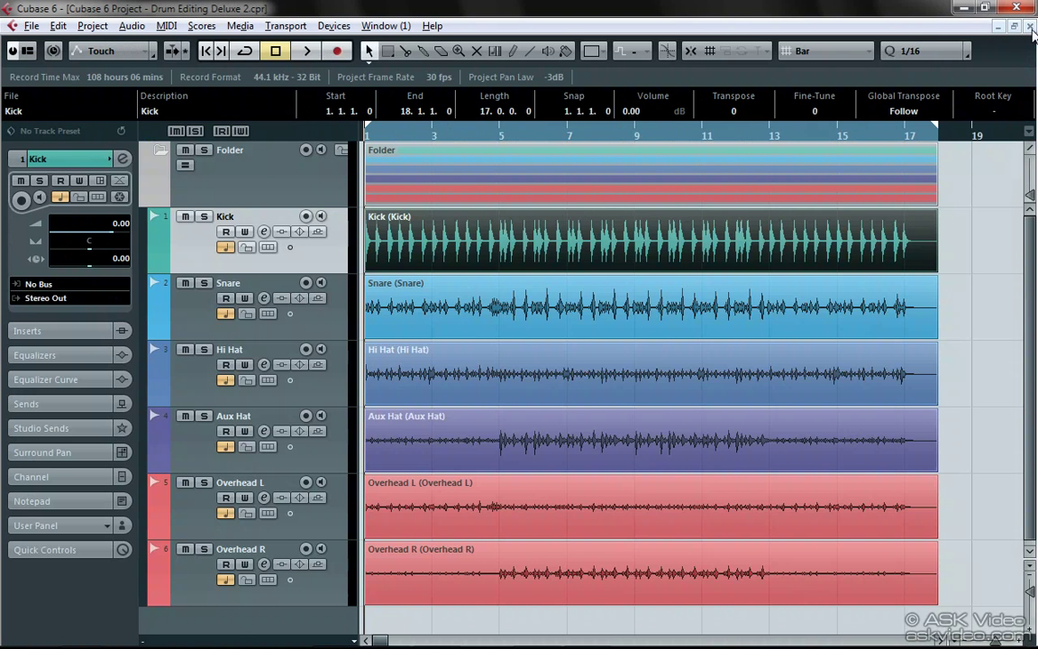
- Zoom the Snare near bar 4, lower the threshold to catch quieter hits, and audition it
{"action": "double_click", "coordinate": [439, 300]}
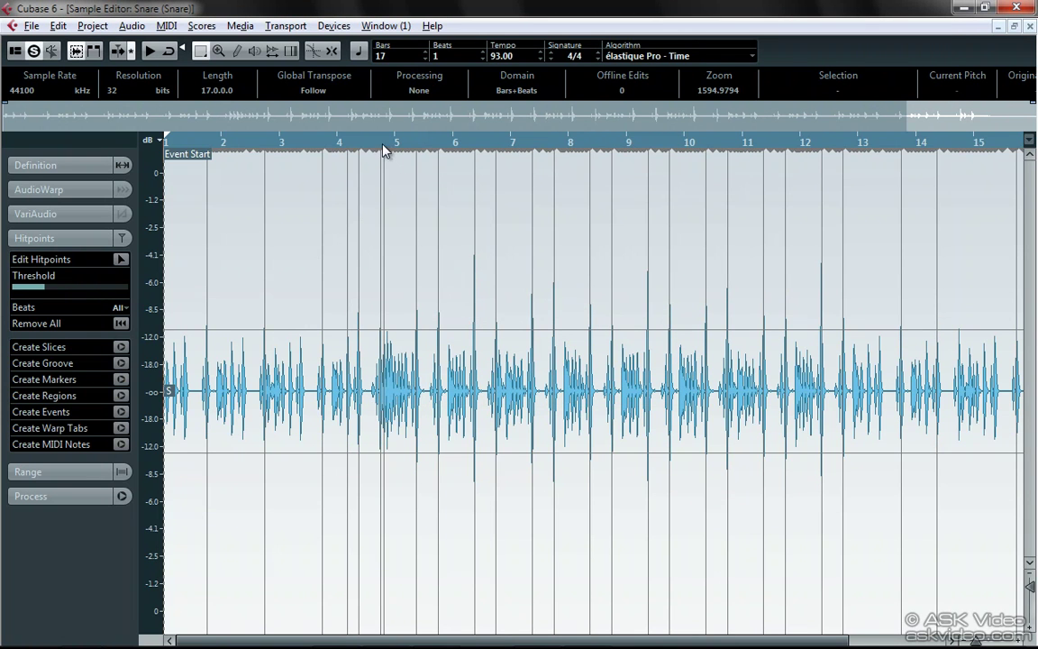
{"action": "left_click_drag", "start_coordinate": [383, 149], "coordinate": [366, 192]}
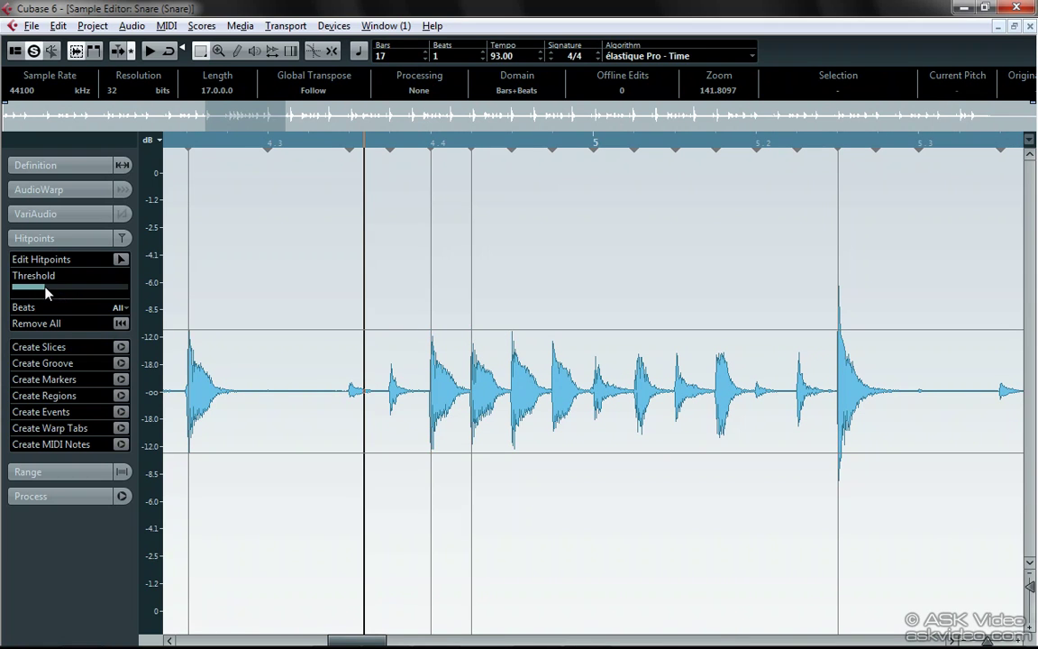
{"action": "left_click_drag", "start_coordinate": [47, 291], "coordinate": [27, 290]}
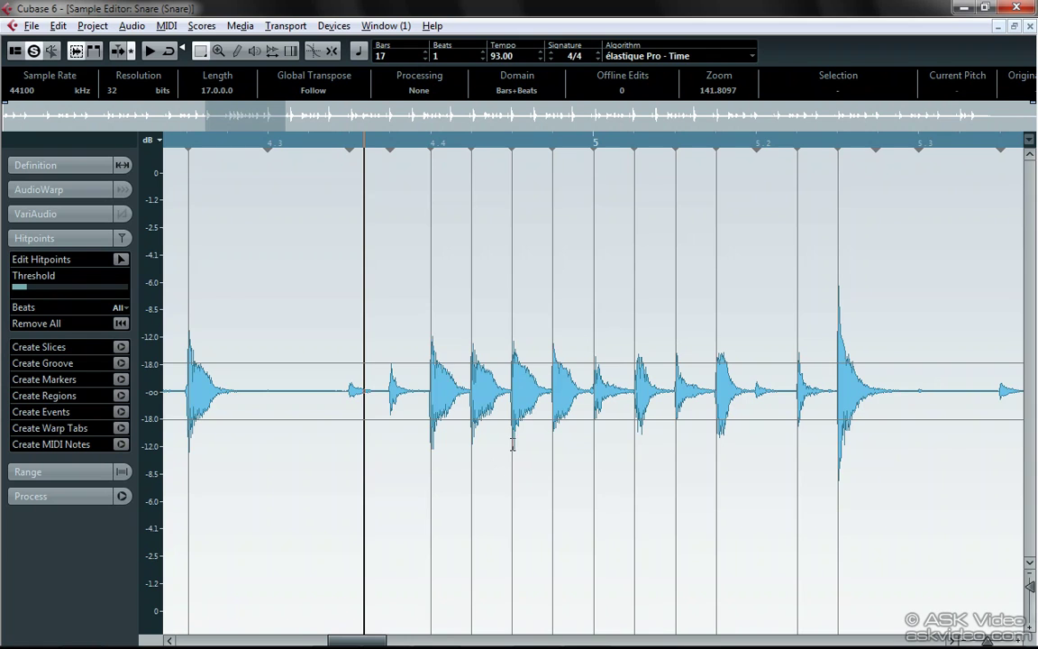
{"action": "key", "text": "space"}
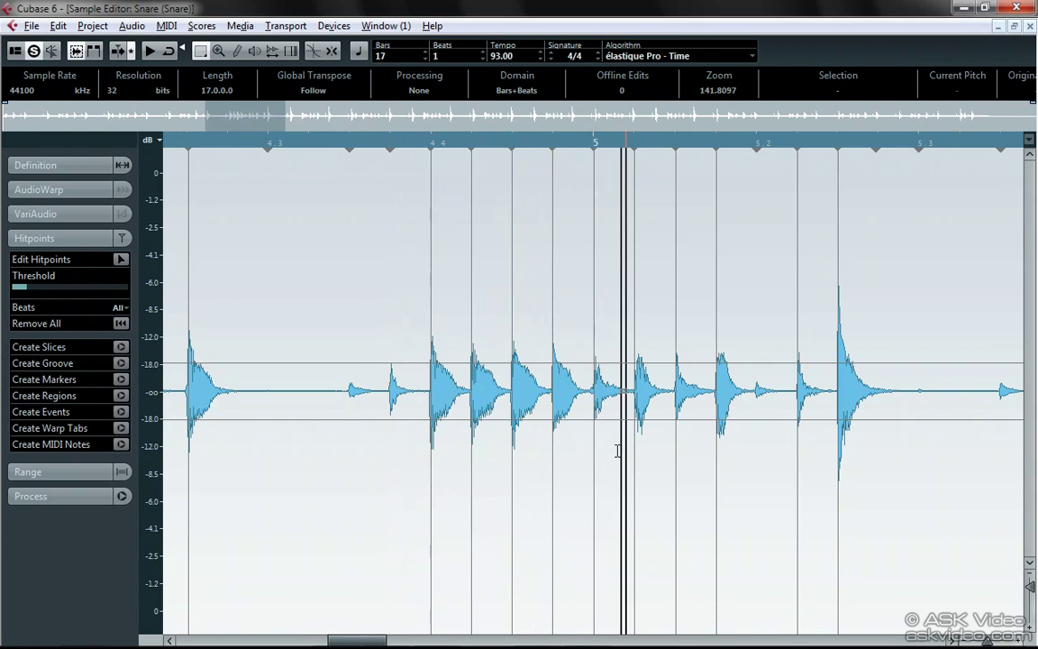
{"action": "key", "text": "space"}
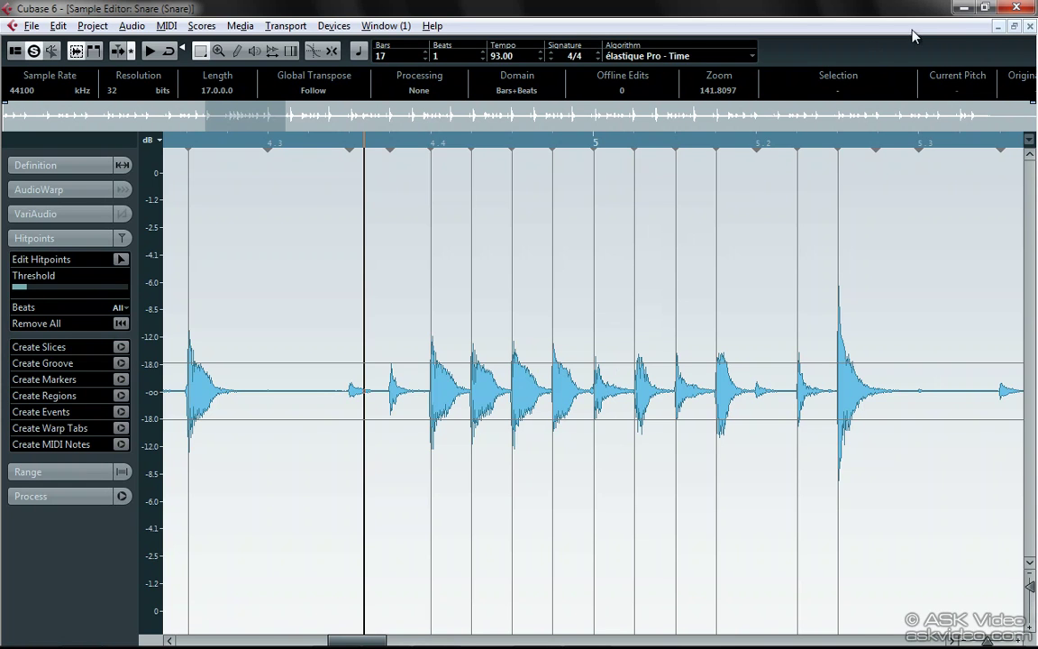
{"action": "left_click", "coordinate": [1030, 26]}
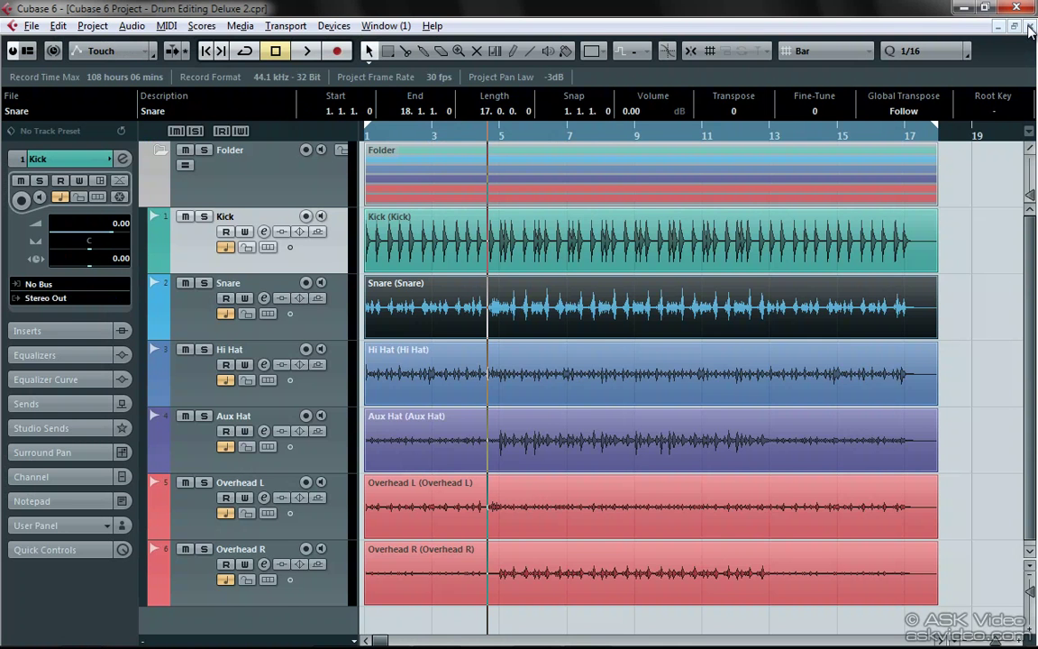
{"action": "left_click", "coordinate": [915, 55]}
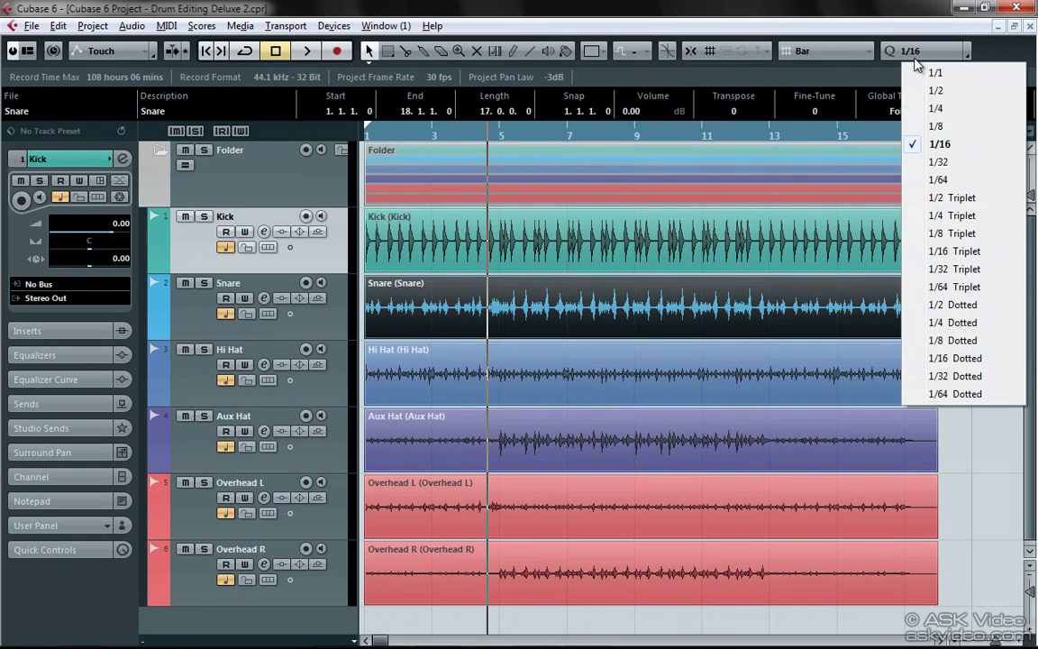
{"action": "left_click", "coordinate": [919, 146]}
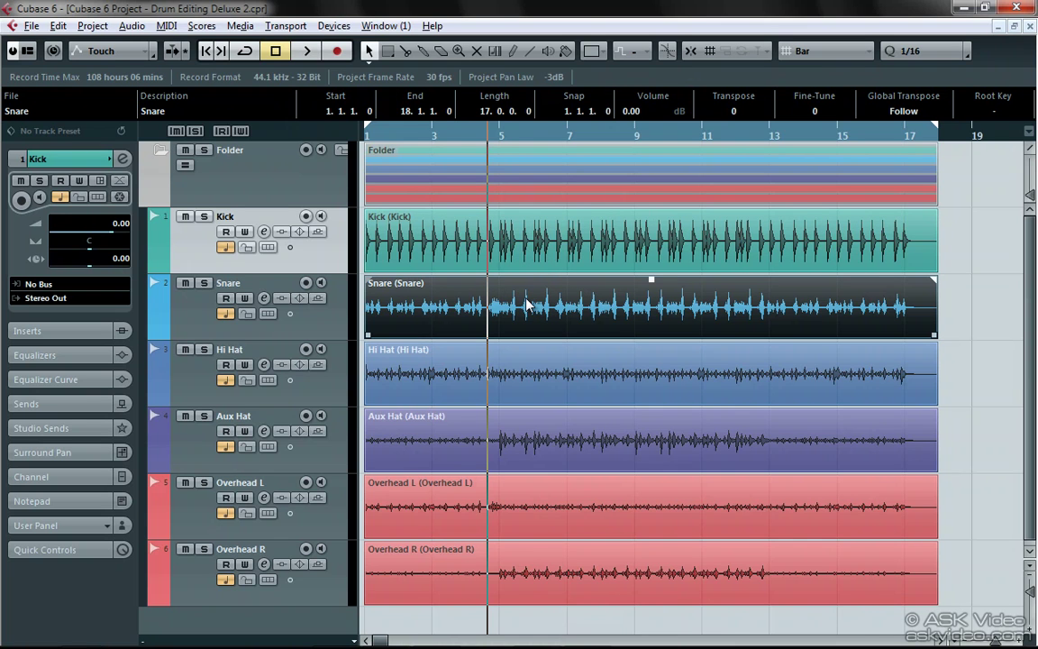
- Lower the Hi Hat threshold in steps until hitpoints mark every hi-hat hit
{"action": "double_click", "coordinate": [514, 364]}
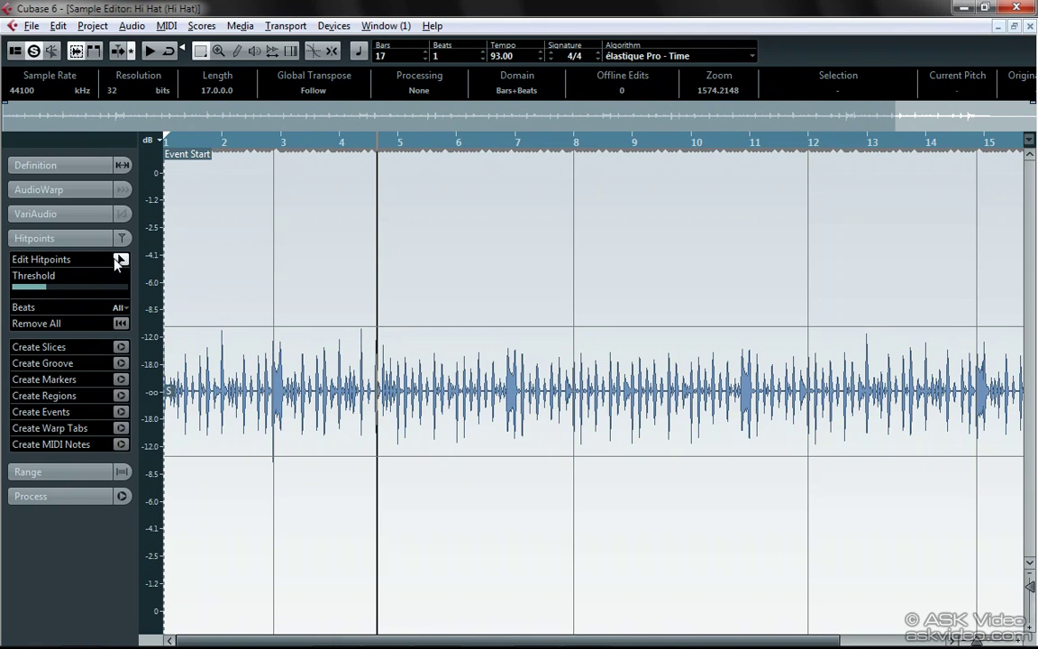
{"action": "left_click_drag", "start_coordinate": [47, 291], "coordinate": [25, 291]}
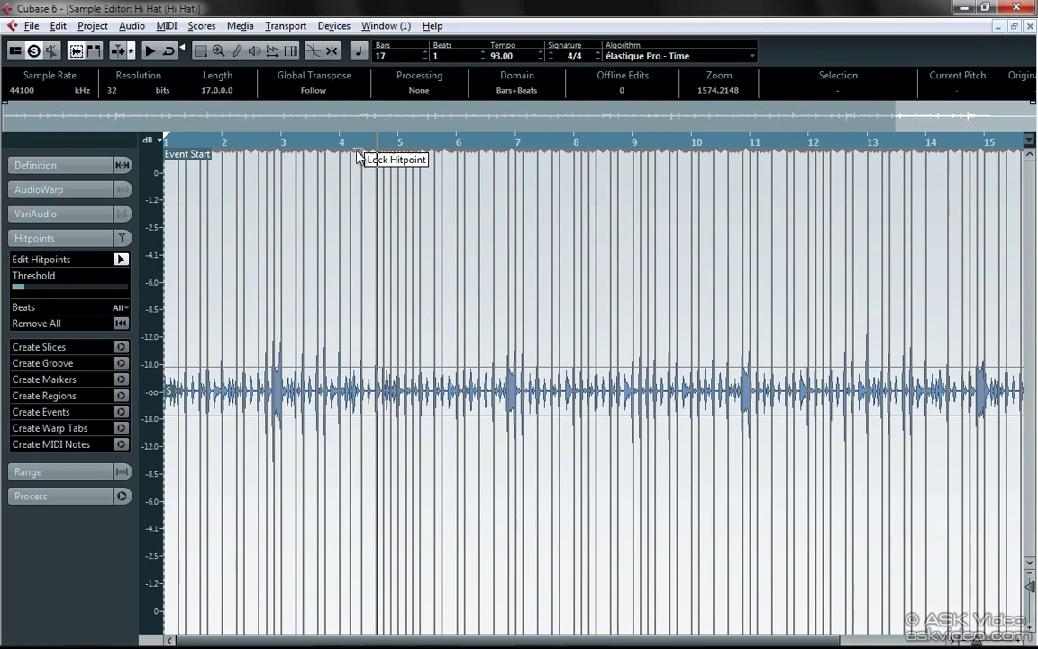
{"action": "left_click_drag", "start_coordinate": [370, 144], "coordinate": [355, 190]}
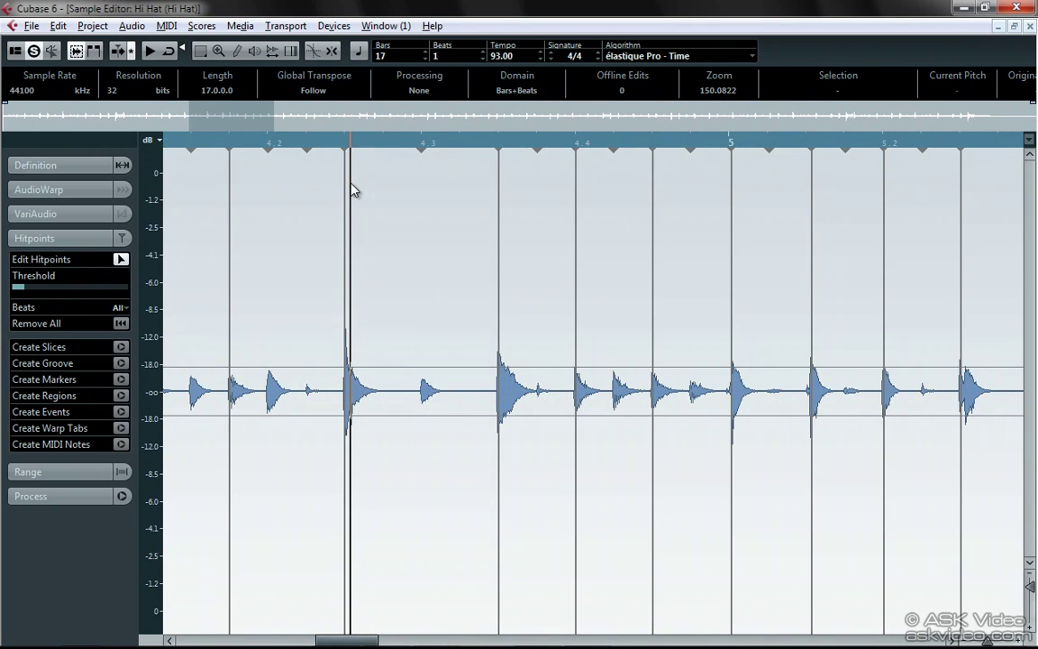
{"action": "left_click_drag", "start_coordinate": [27, 291], "coordinate": [20, 291]}
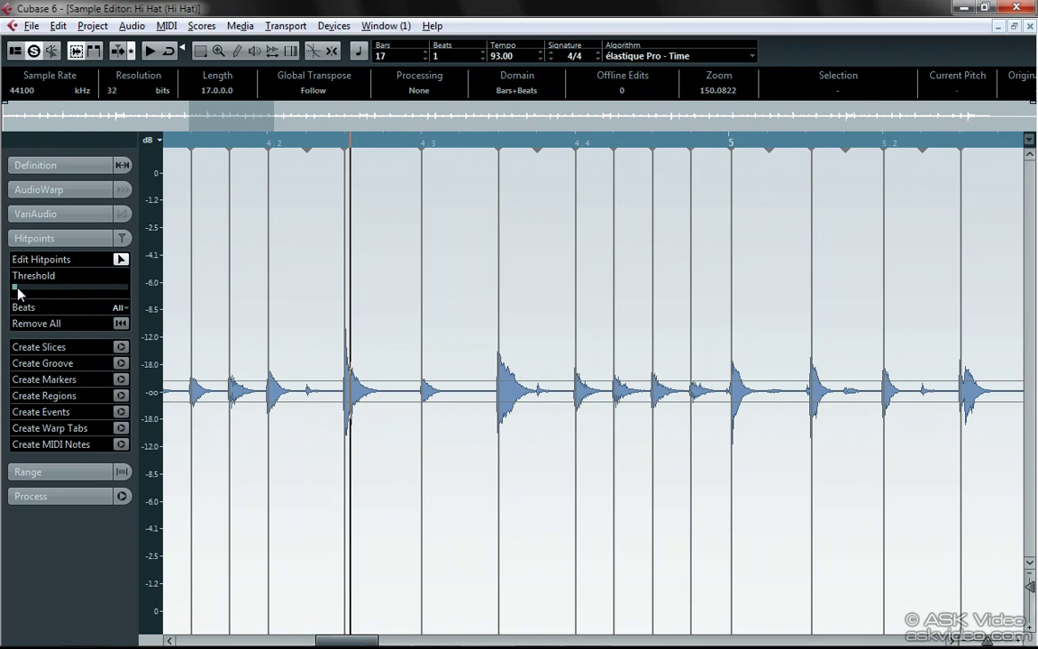
{"action": "left_click_drag", "start_coordinate": [17, 291], "coordinate": [17, 291]}
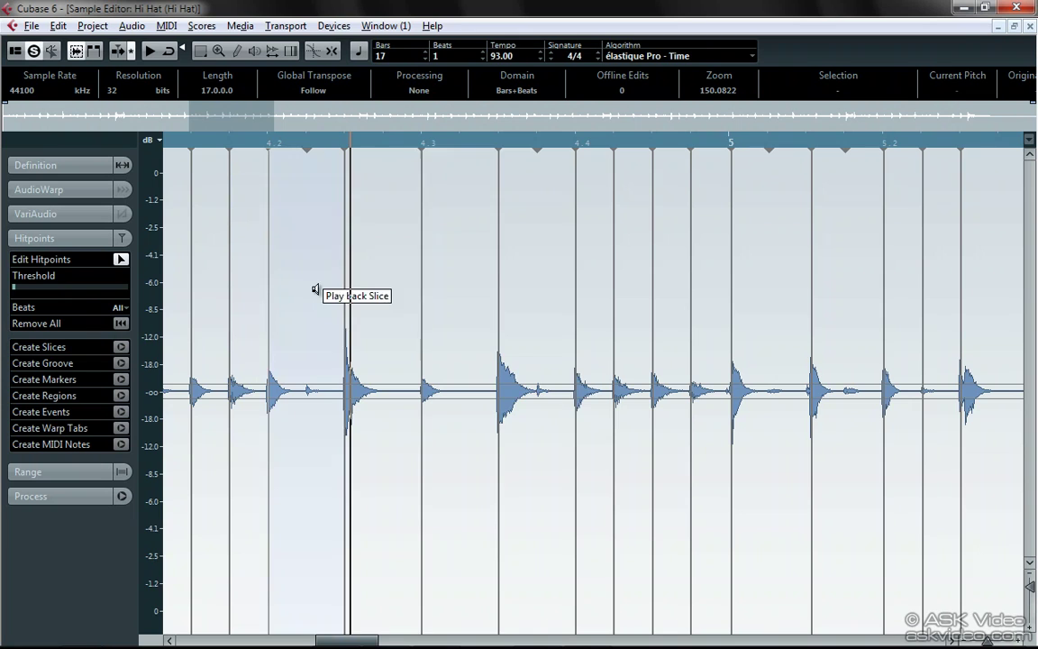
- Audition Hi Hat slices at 5.1.3, bar 5, 4.4.3 and 4.4.1, then close the editor
{"action": "left_click", "coordinate": [534, 384]}
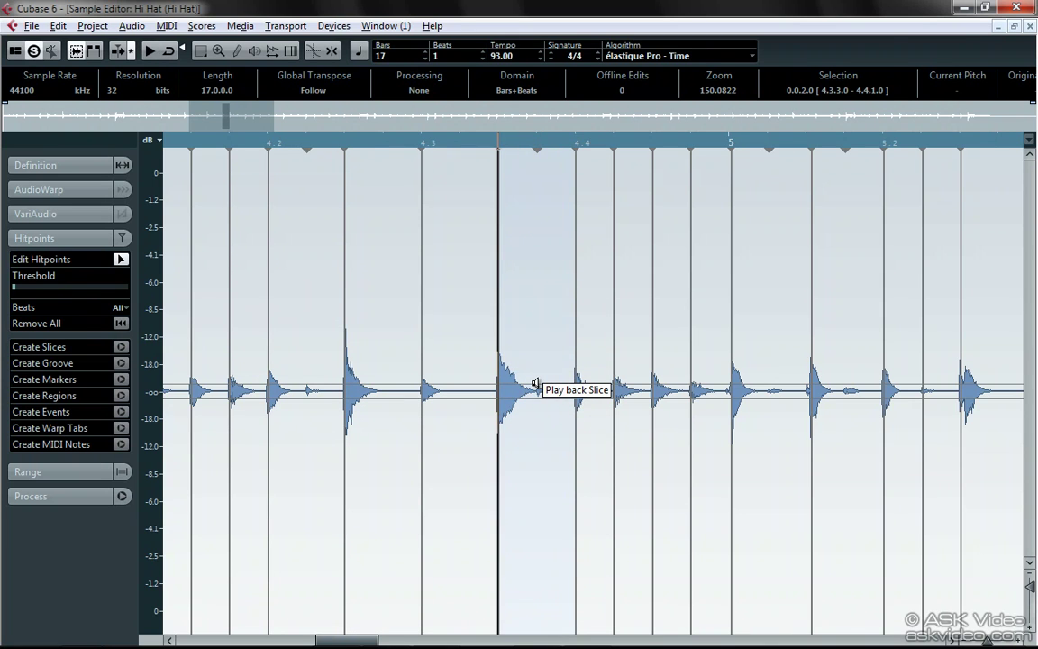
{"action": "left_click", "coordinate": [841, 347]}
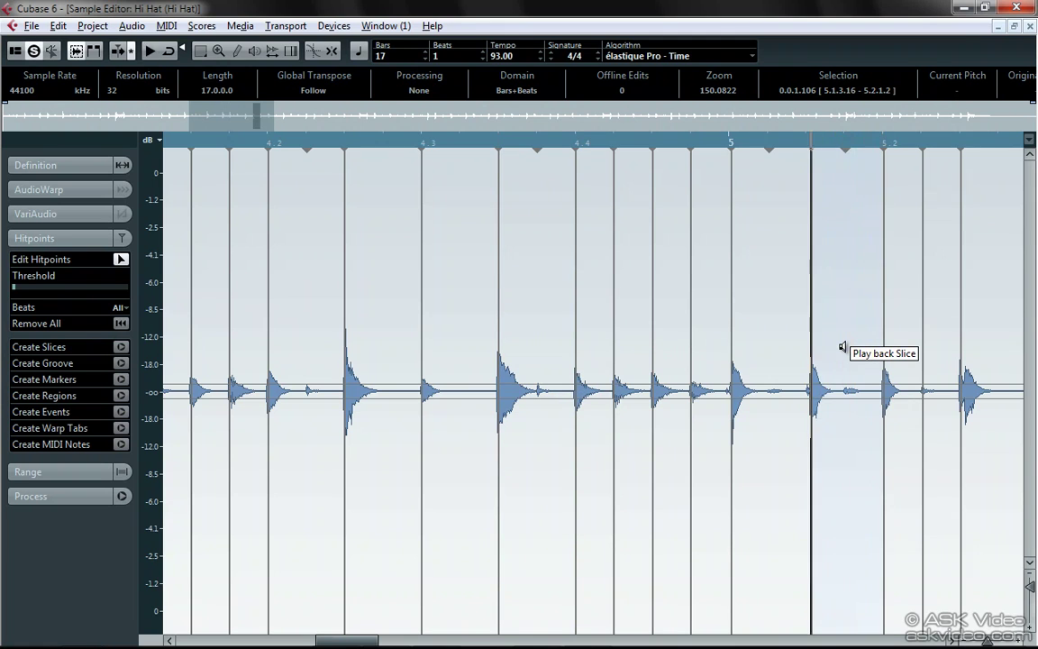
{"action": "left_click", "coordinate": [780, 348]}
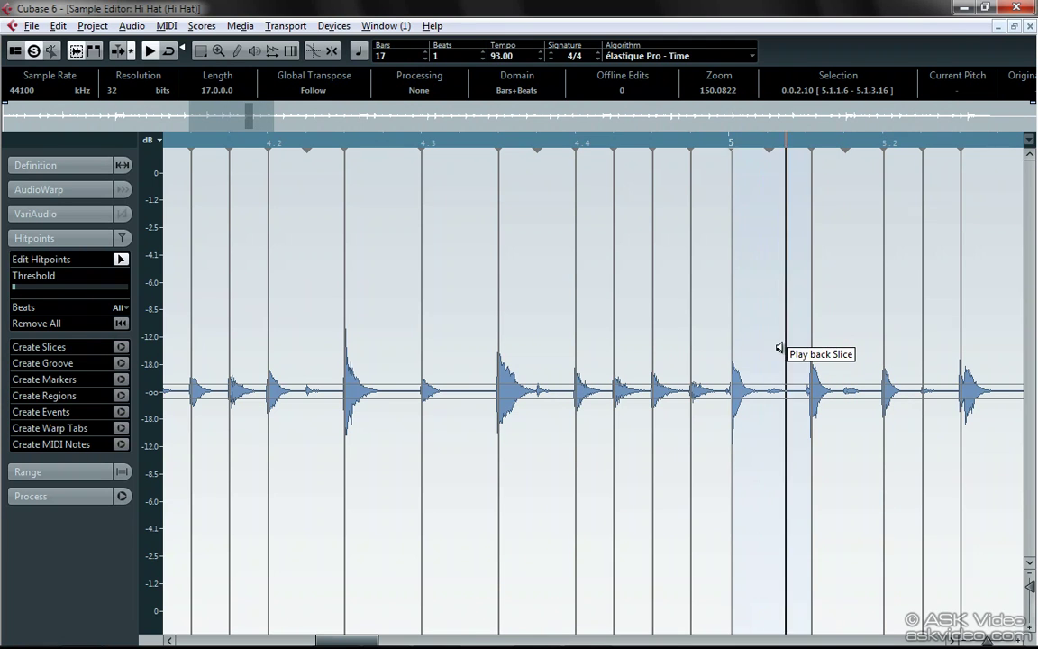
{"action": "left_click", "coordinate": [642, 348]}
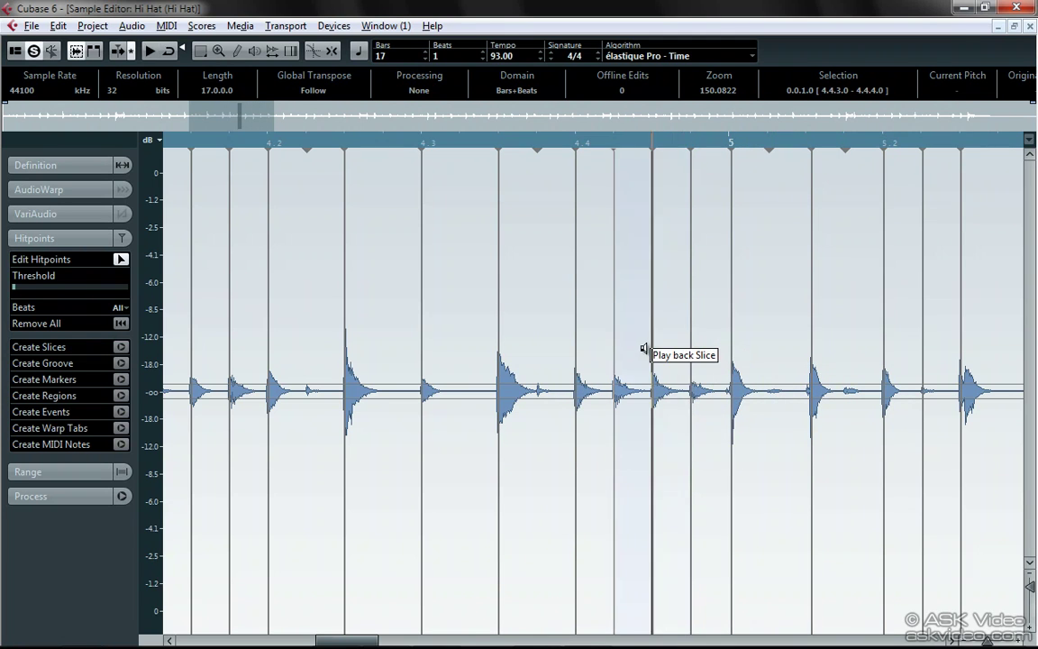
{"action": "left_click", "coordinate": [593, 348]}
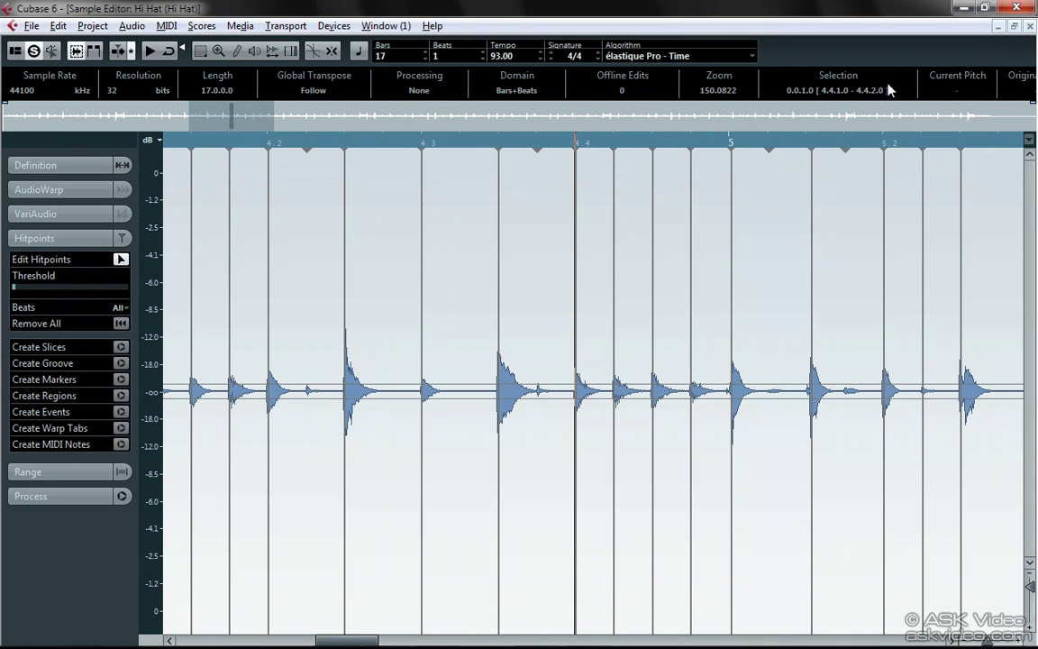
{"action": "left_click", "coordinate": [1029, 27]}
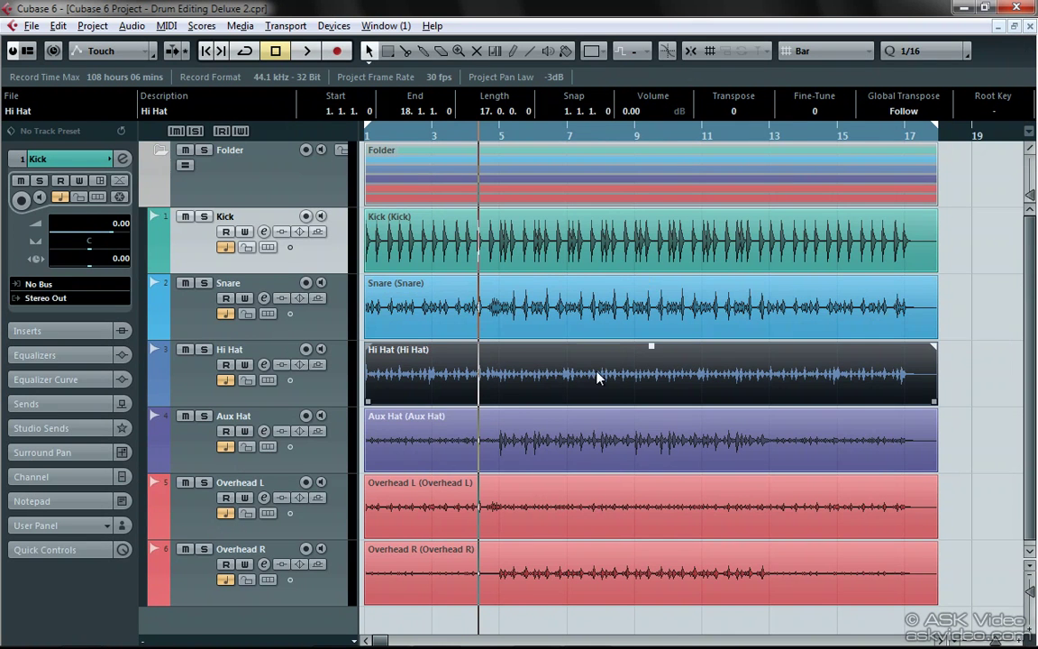
- Detect Aux Hat hitpoints with the threshold at minimum, zooming around bar 4.3 to check
{"action": "double_click", "coordinate": [453, 436]}
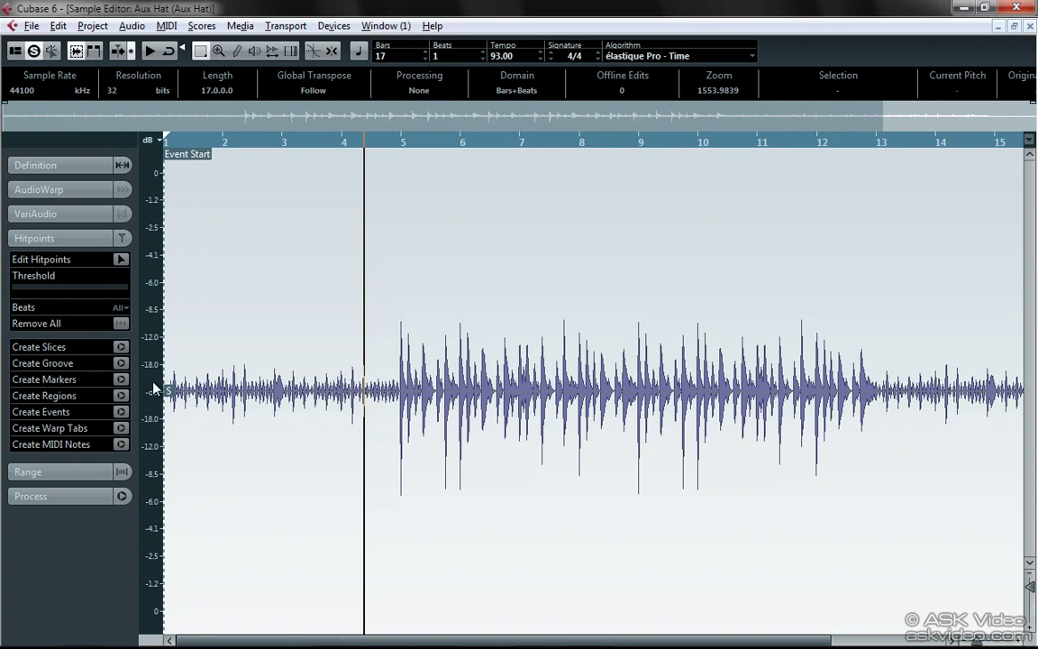
{"action": "left_click", "coordinate": [119, 258]}
{"action": "left_click_drag", "start_coordinate": [20, 287], "coordinate": [18, 287]}
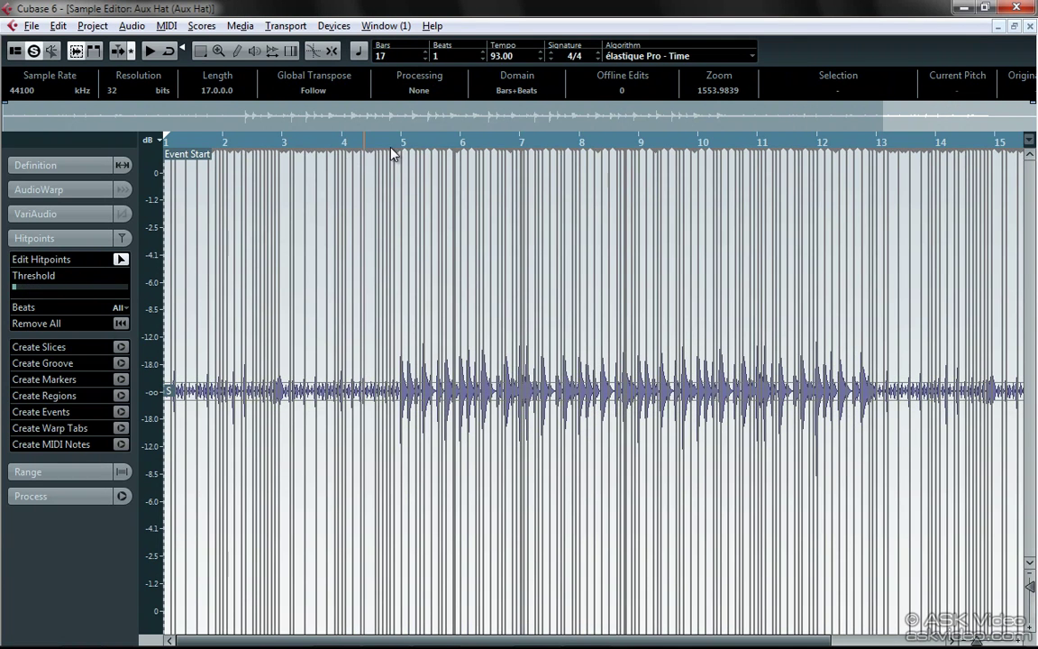
{"action": "left_click_drag", "start_coordinate": [368, 141], "coordinate": [340, 162]}
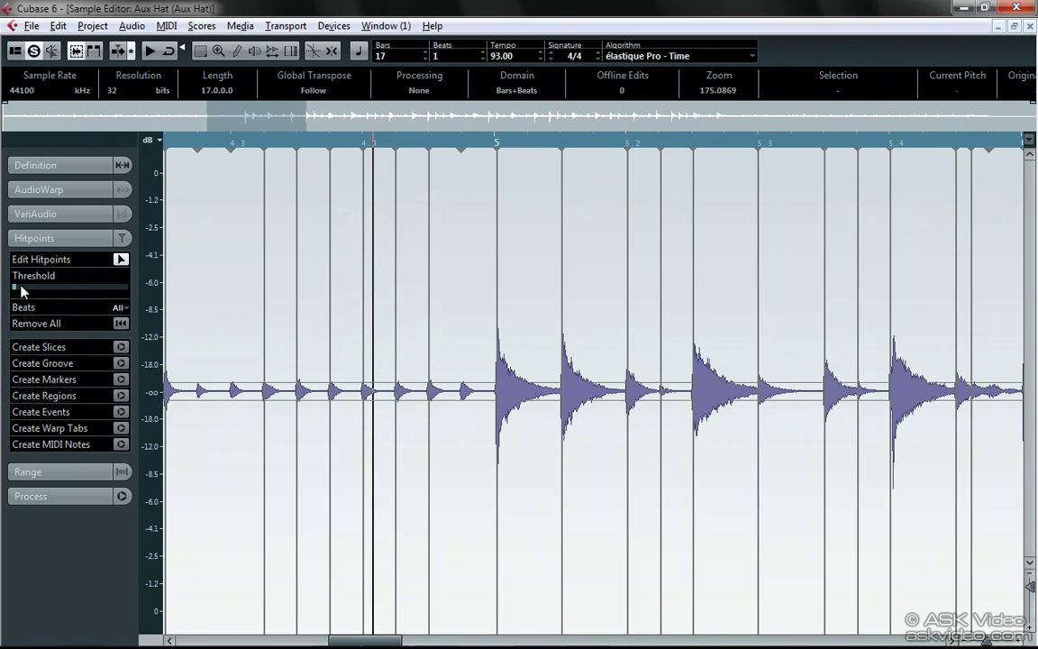
{"action": "left_click_drag", "start_coordinate": [22, 290], "coordinate": [15, 292]}
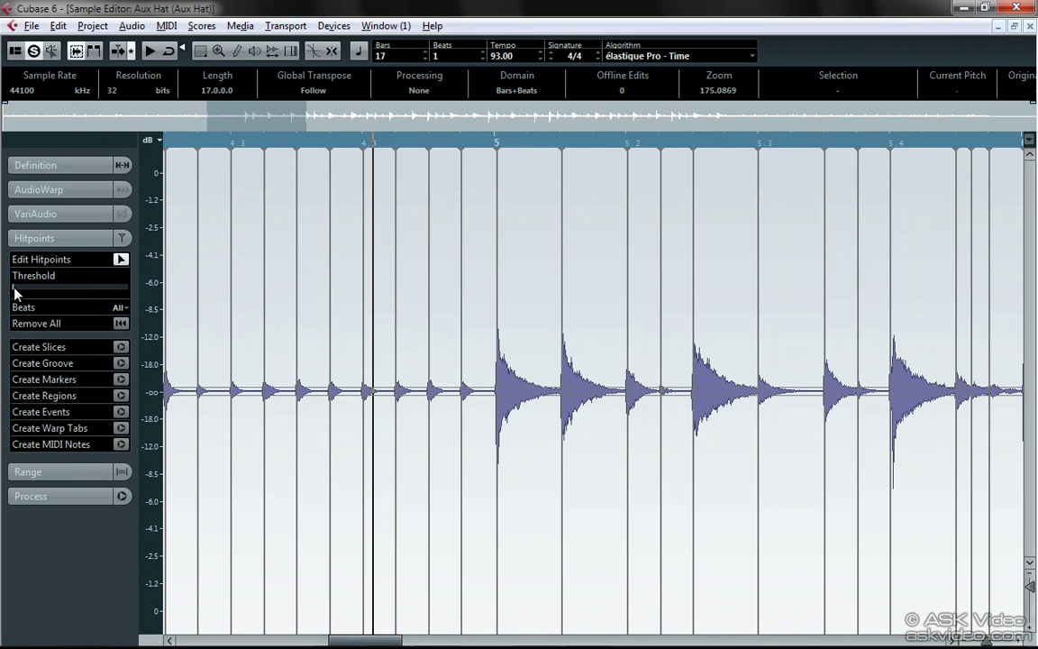
- Close the Aux Hat editor, enable folder group editing, deselect all events, and show the Quantize Panel
{"action": "key", "text": "ctrl+w"}
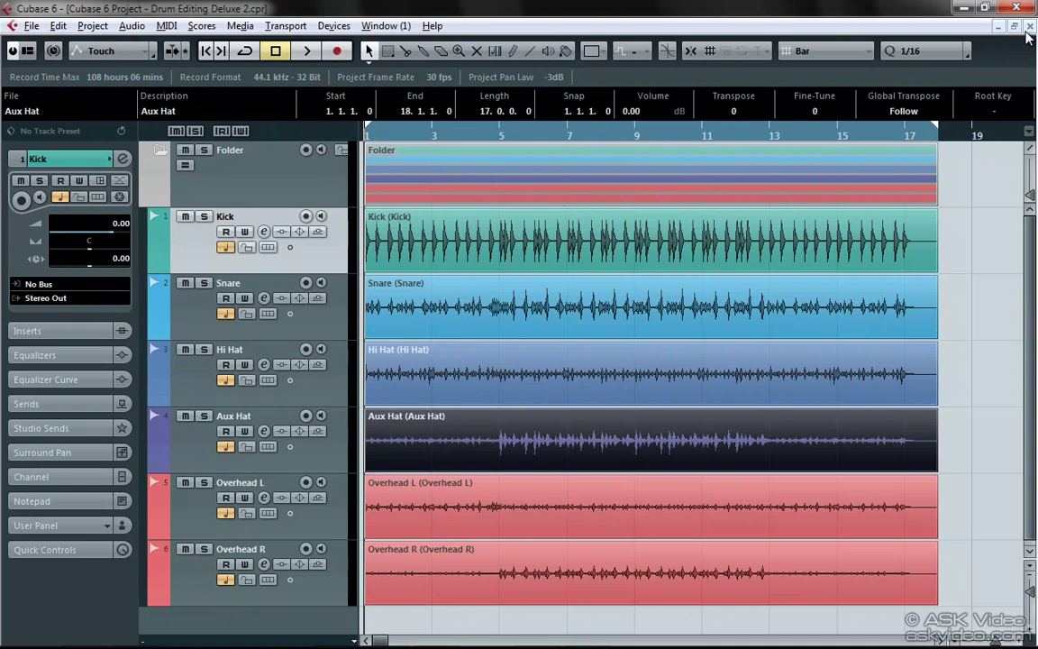
{"action": "left_click", "coordinate": [184, 168]}
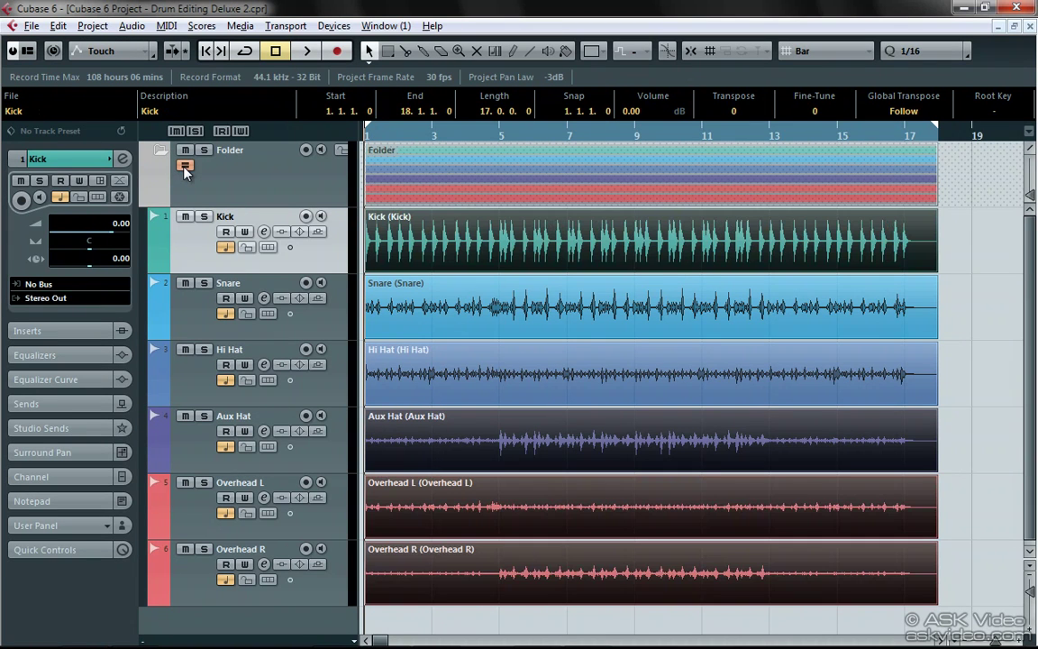
{"action": "left_click", "coordinate": [998, 225]}
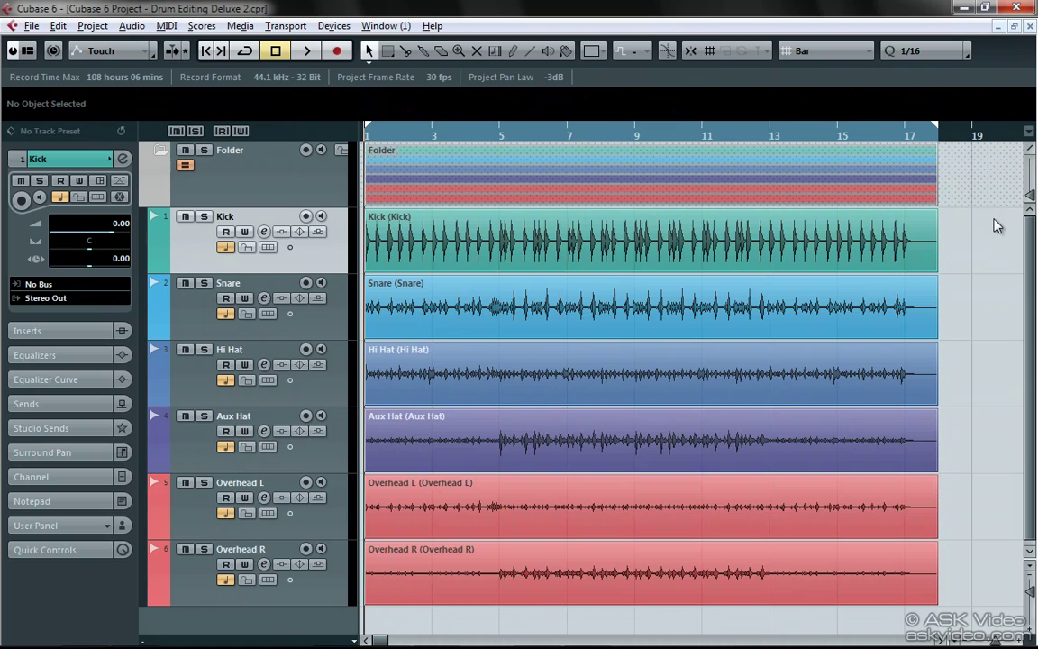
{"action": "left_click", "coordinate": [968, 56]}
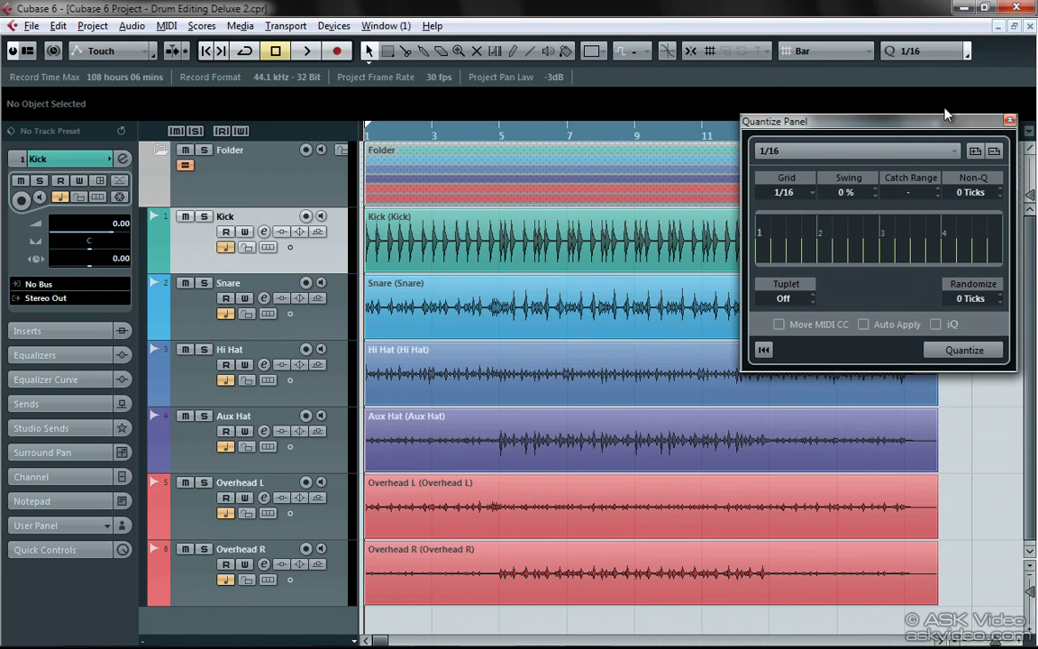
- Select all folder events and activate Aux Hat in Slice Rules with three-star priority
{"action": "left_click", "coordinate": [575, 236]}
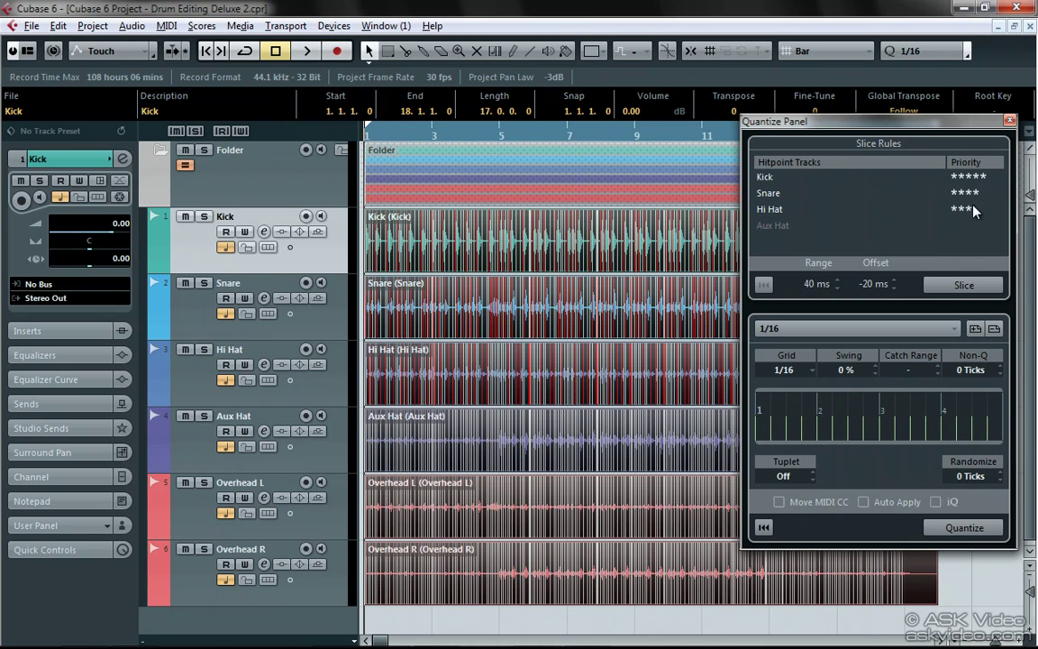
{"action": "left_click", "coordinate": [952, 227]}
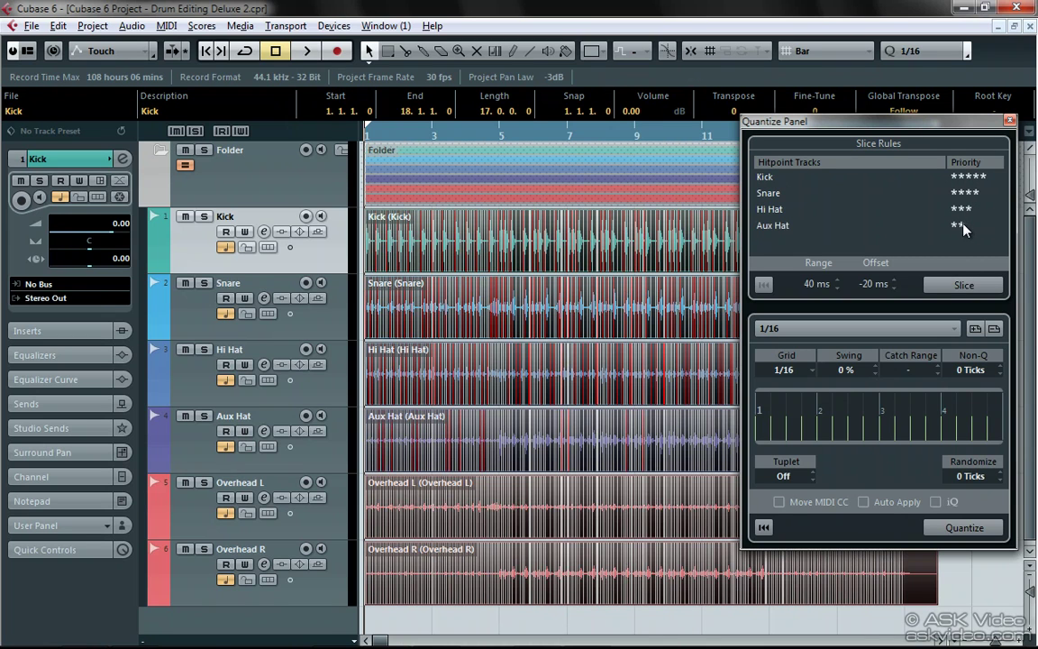
{"action": "left_click", "coordinate": [967, 227]}
{"action": "left_click", "coordinate": [953, 227]}
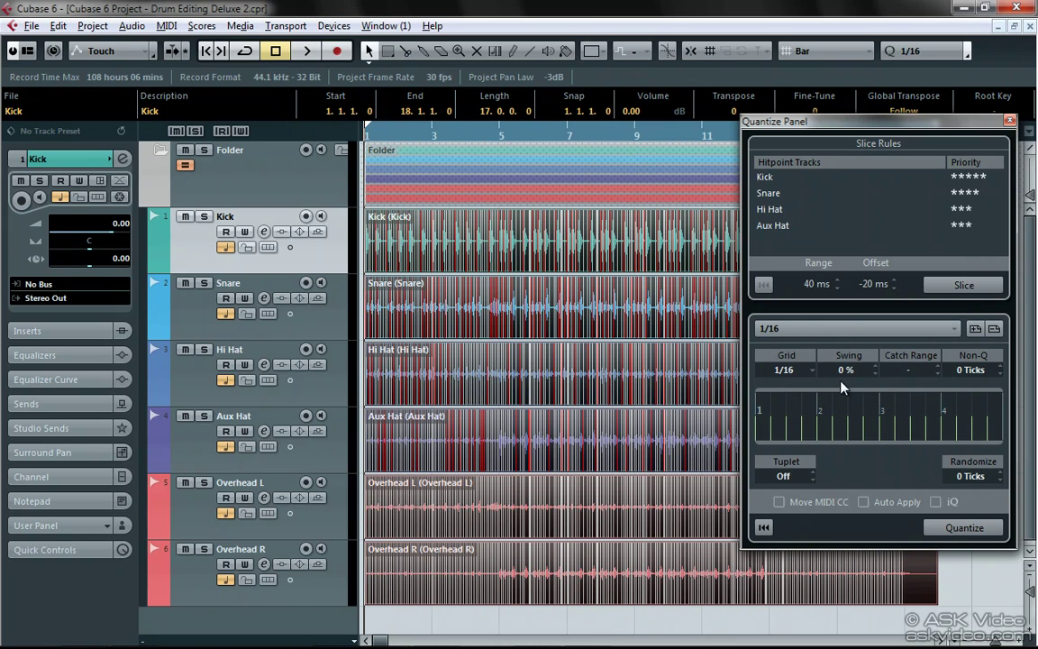
- Set quantize to 1/16 grid, 0 % swing, no catch range, 10 ticks non-quantize, then play
{"action": "scroll", "coordinate": [841, 372], "scroll_direction": "up", "scroll_amount": 2}
{"action": "scroll", "coordinate": [910, 372], "scroll_direction": "up", "scroll_amount": 2}
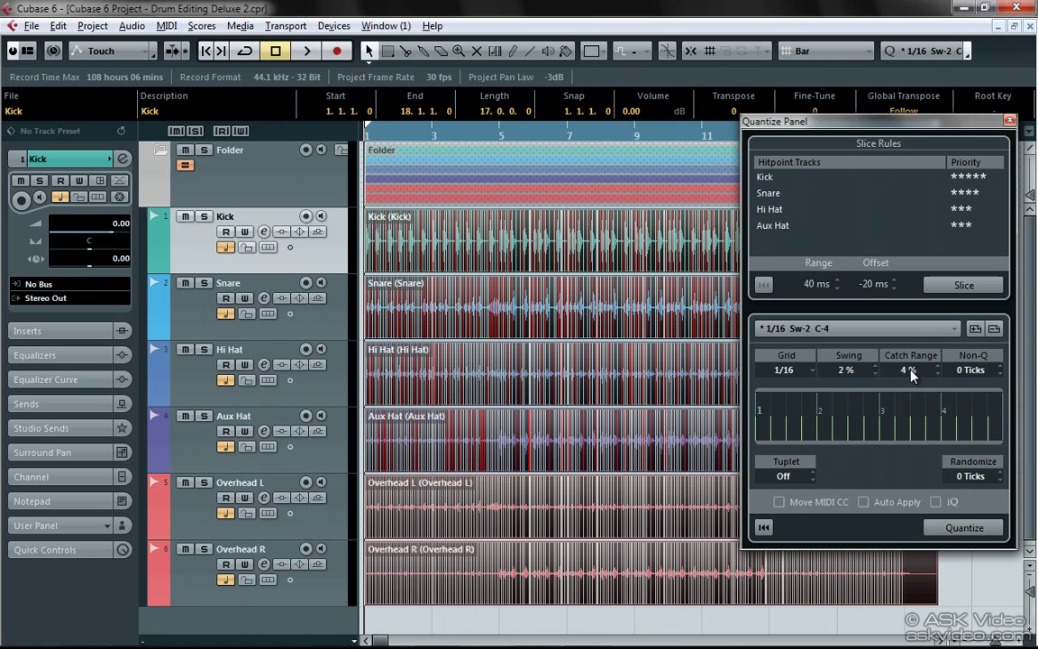
{"action": "scroll", "coordinate": [856, 372], "scroll_direction": "up", "scroll_amount": 2}
{"action": "scroll", "coordinate": [905, 377], "scroll_direction": "up", "scroll_amount": 2}
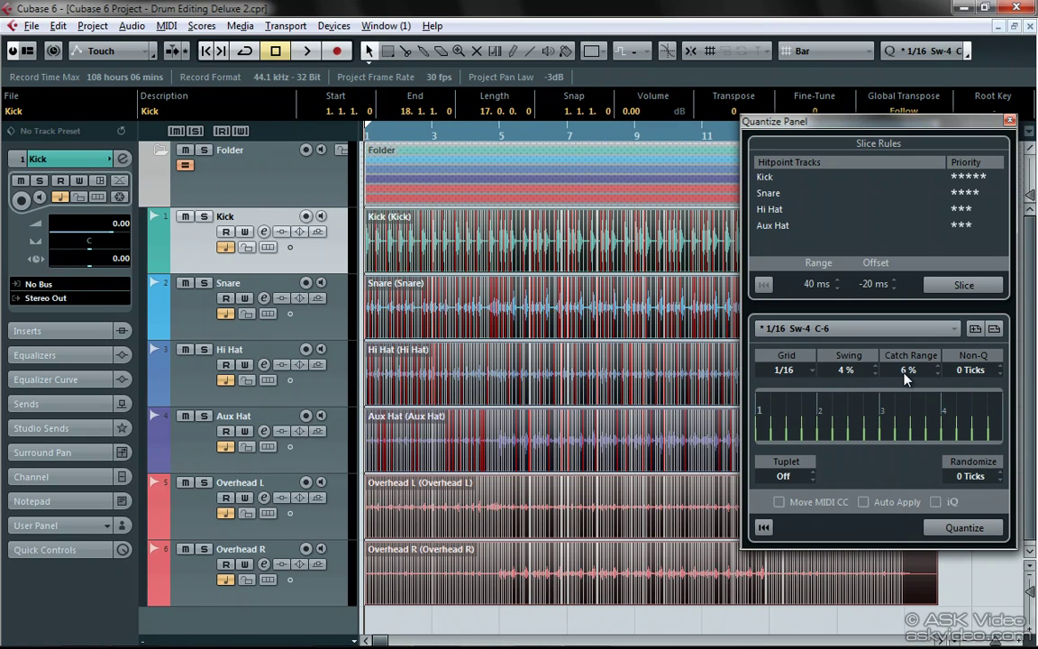
{"action": "scroll", "coordinate": [905, 379], "scroll_direction": "down", "scroll_amount": 5}
{"action": "scroll", "coordinate": [906, 379], "scroll_direction": "down", "scroll_amount": 1}
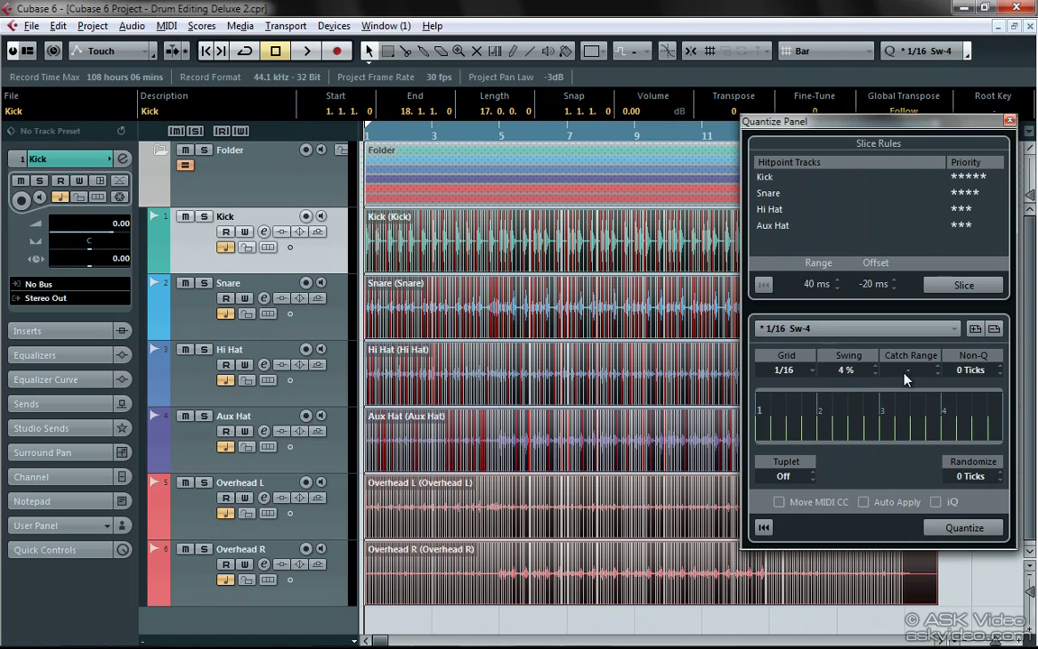
{"action": "scroll", "coordinate": [969, 377], "scroll_direction": "up", "scroll_amount": 8}
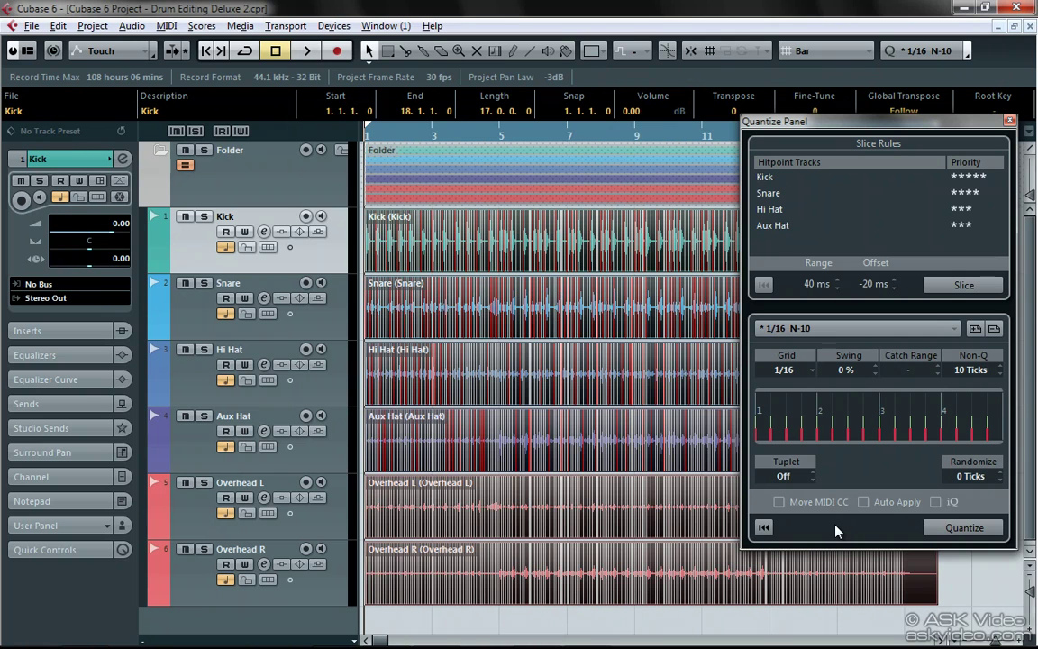
{"action": "key", "text": "space"}
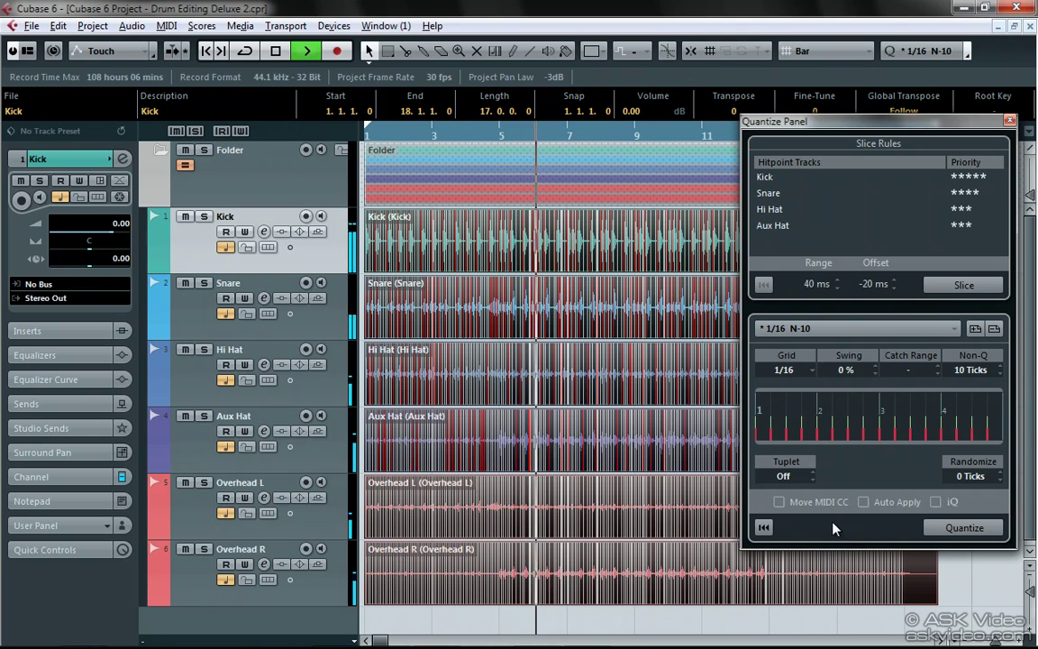
- Raise swing to 15 %, close the Quantize Panel and stop playback at the start
{"action": "scroll", "coordinate": [839, 371], "scroll_direction": "up", "scroll_amount": 12}
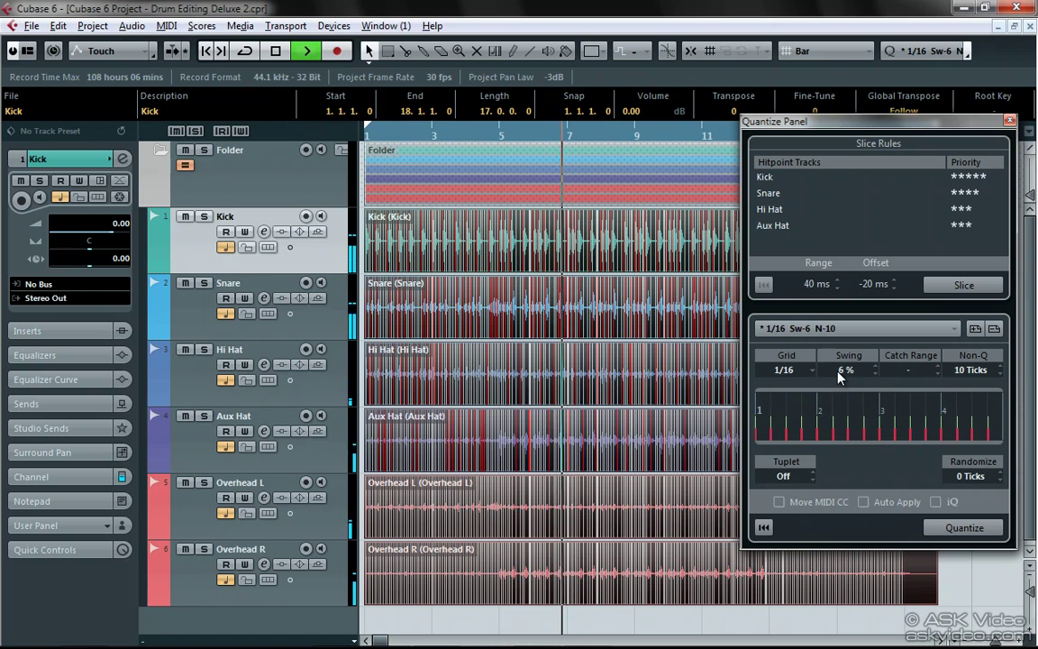
{"action": "scroll", "coordinate": [837, 373], "scroll_direction": "up", "scroll_amount": 3}
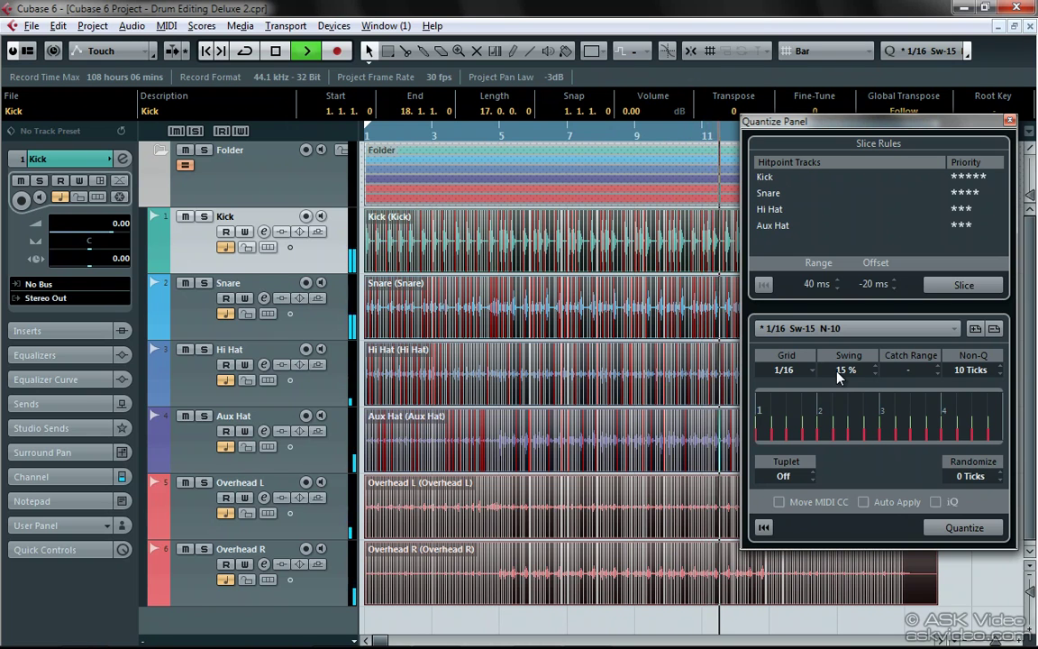
{"action": "left_click", "coordinate": [1009, 120]}
{"action": "key", "text": "space"}
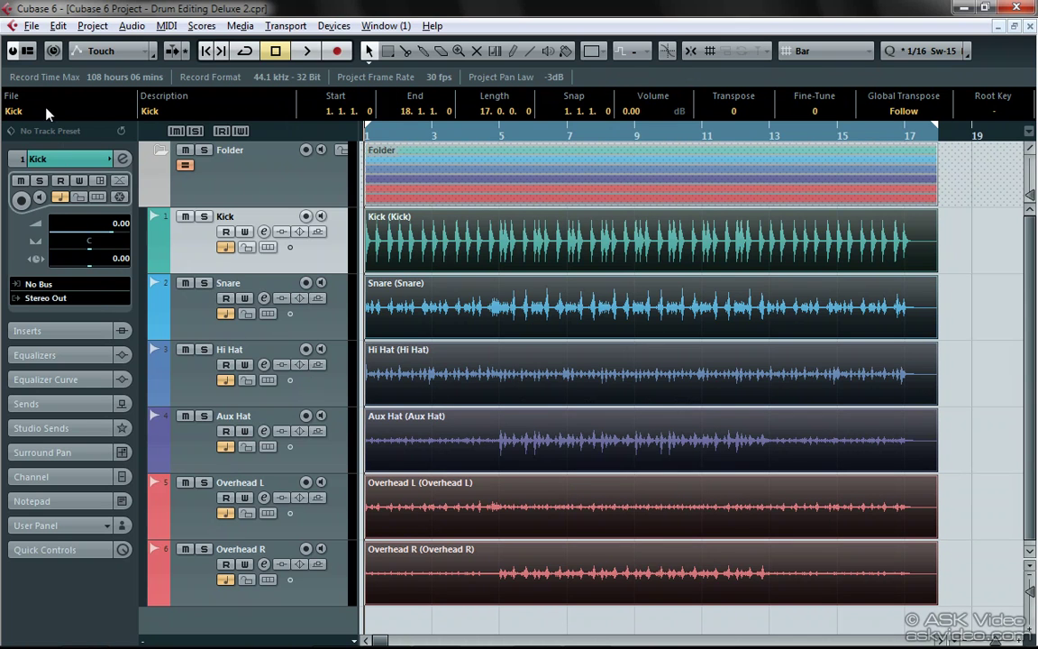
- Bounce the six selected drum events with Bounce Selection, replacing originals with new -01 files
{"action": "left_click", "coordinate": [132, 25]}
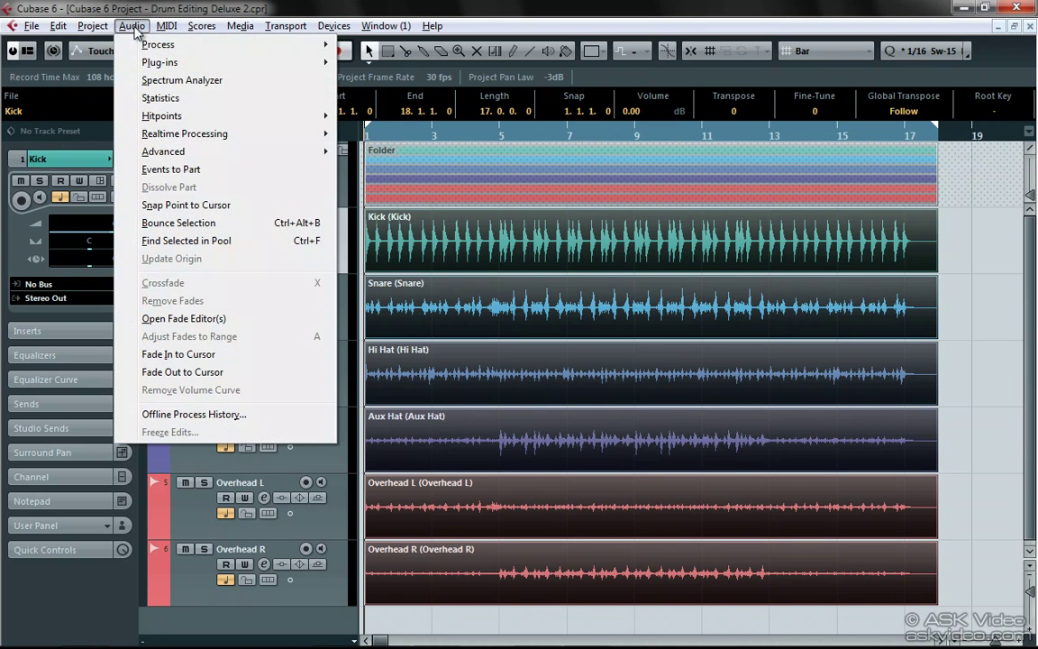
{"action": "left_click", "coordinate": [152, 225]}
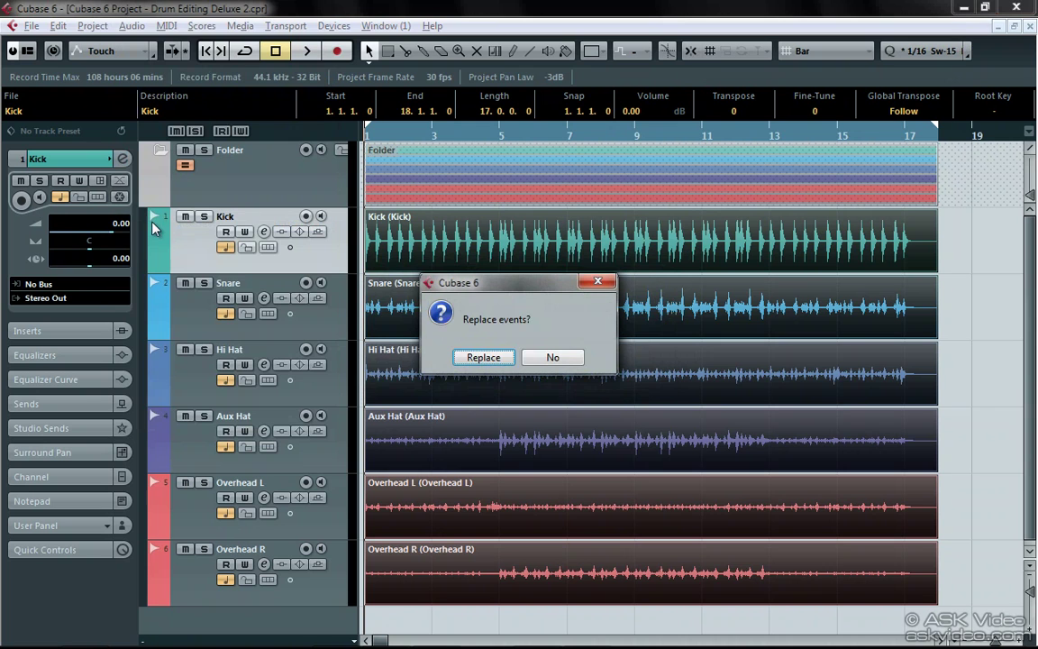
{"action": "left_click", "coordinate": [483, 358]}
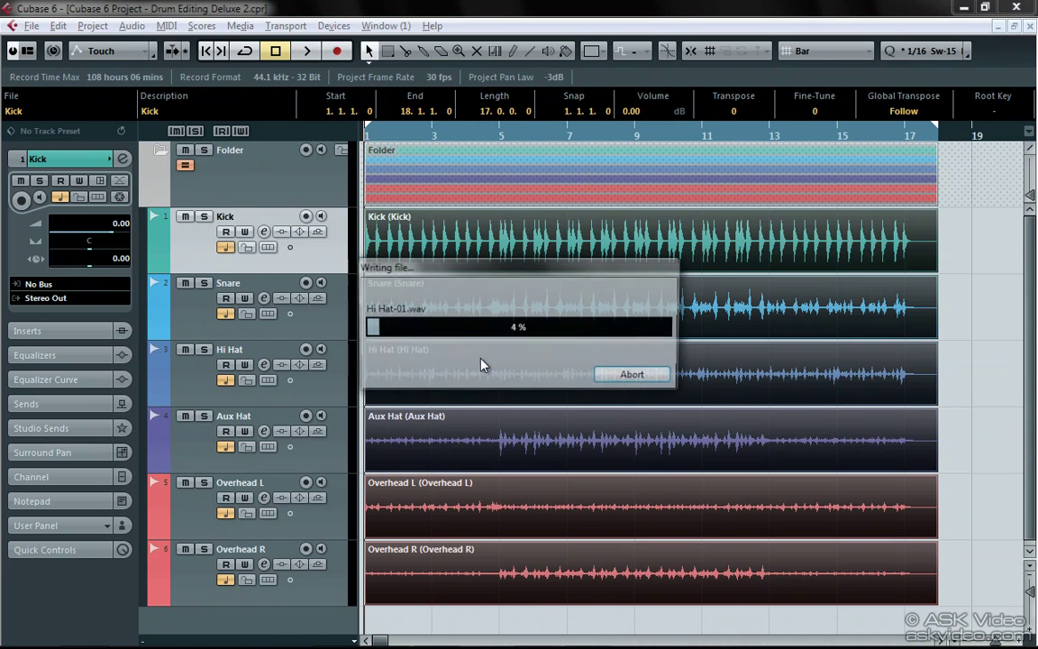